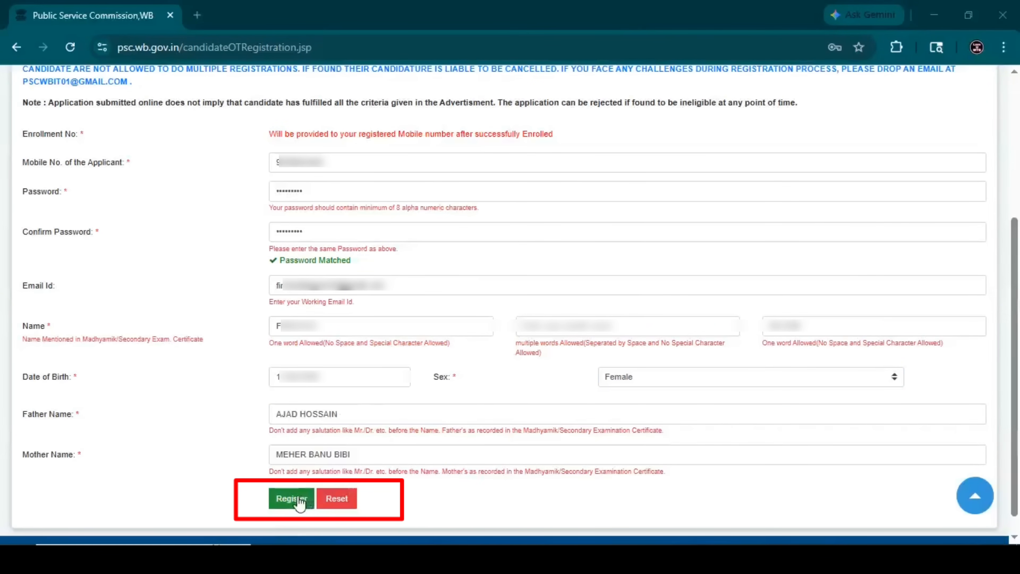
Submit the filled one-time registration form for the female applicant for saving.
click(307, 499)
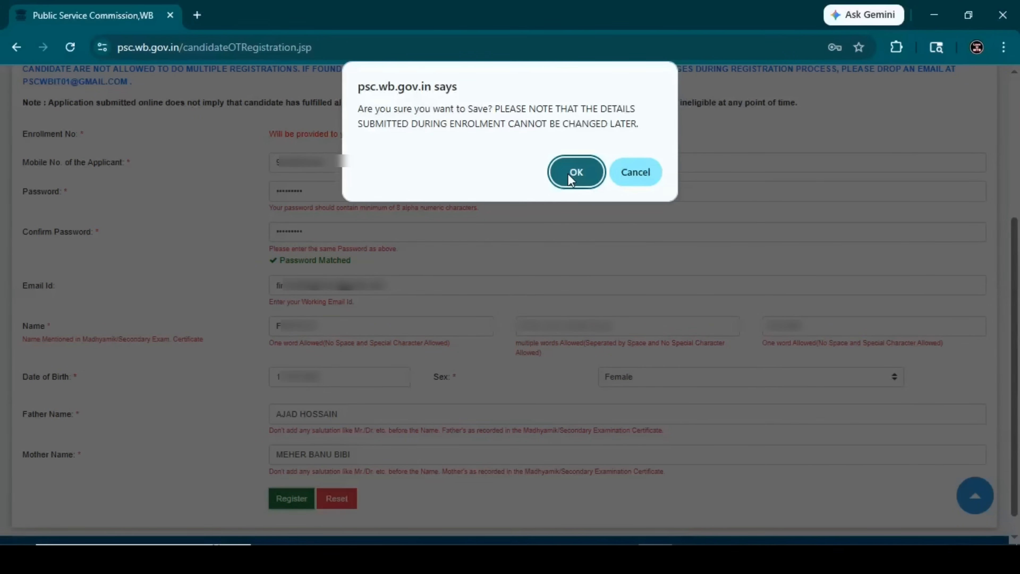
Confirm the registration save, then enter and validate the mobile OTP.
click(575, 172)
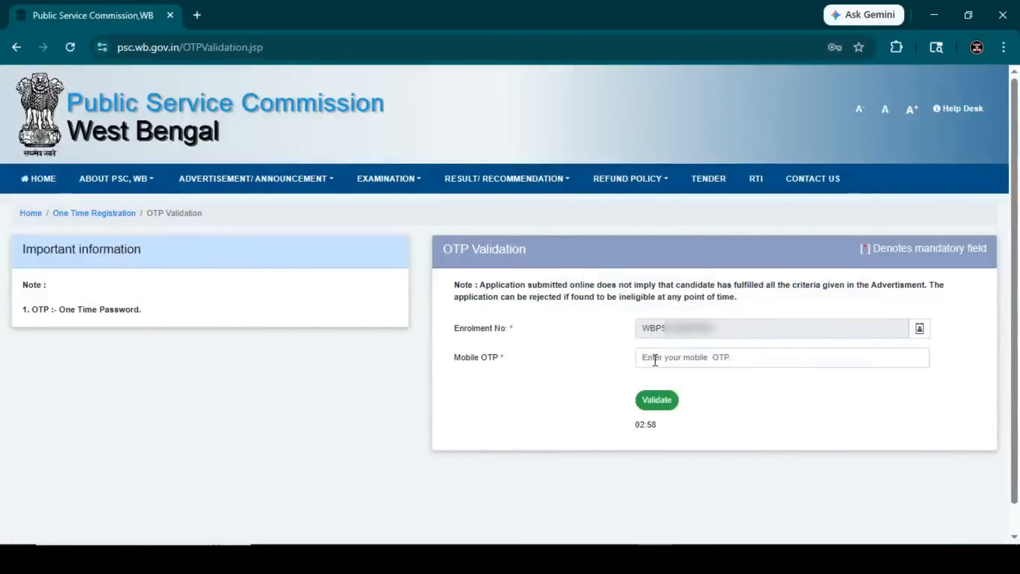
click(655, 361)
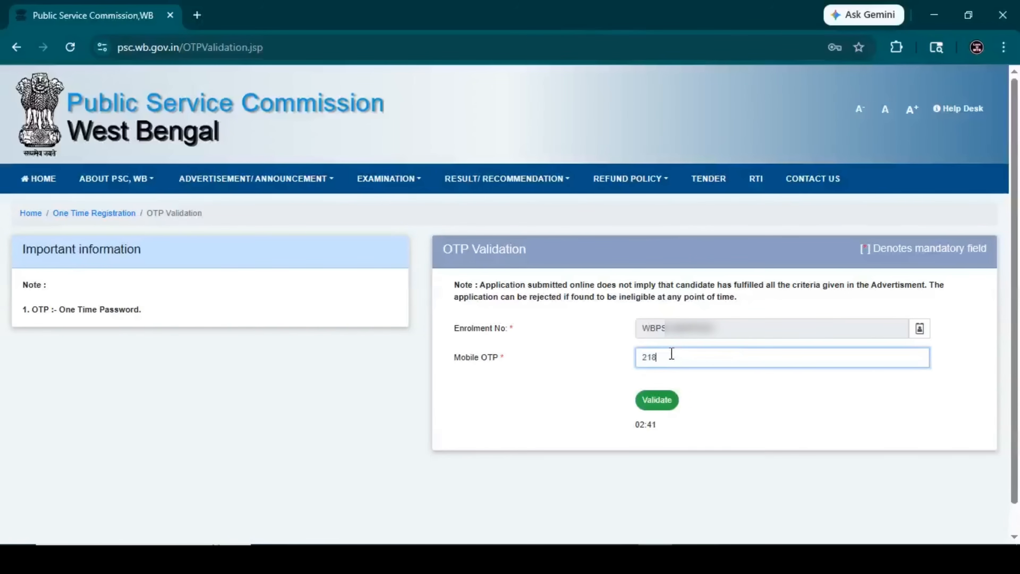
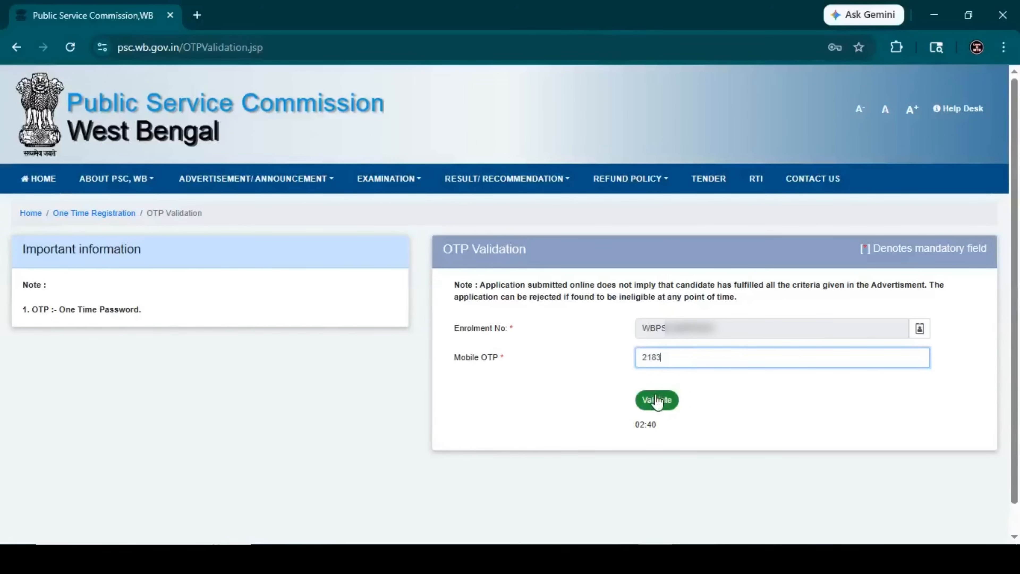
click(656, 401)
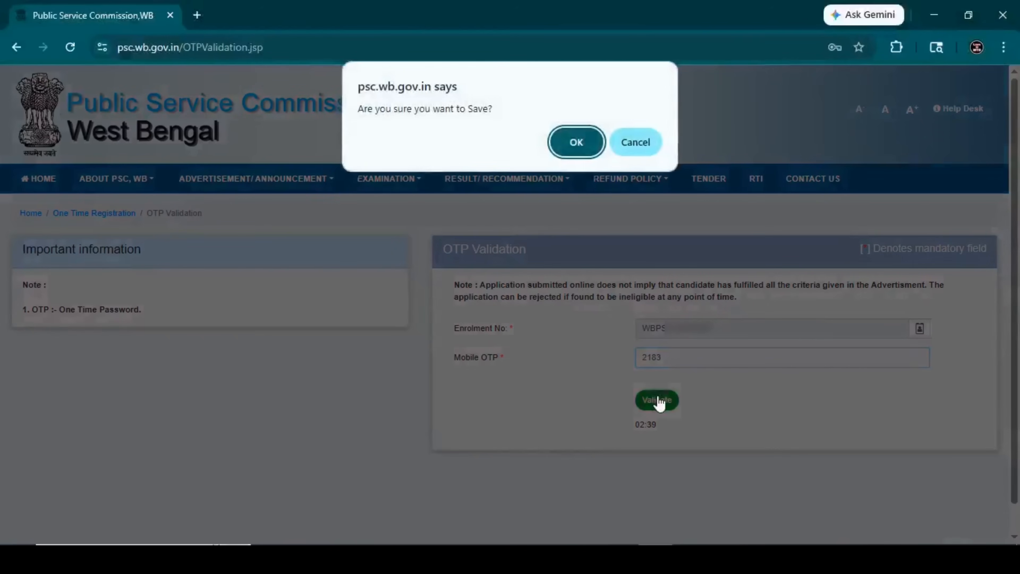
click(579, 145)
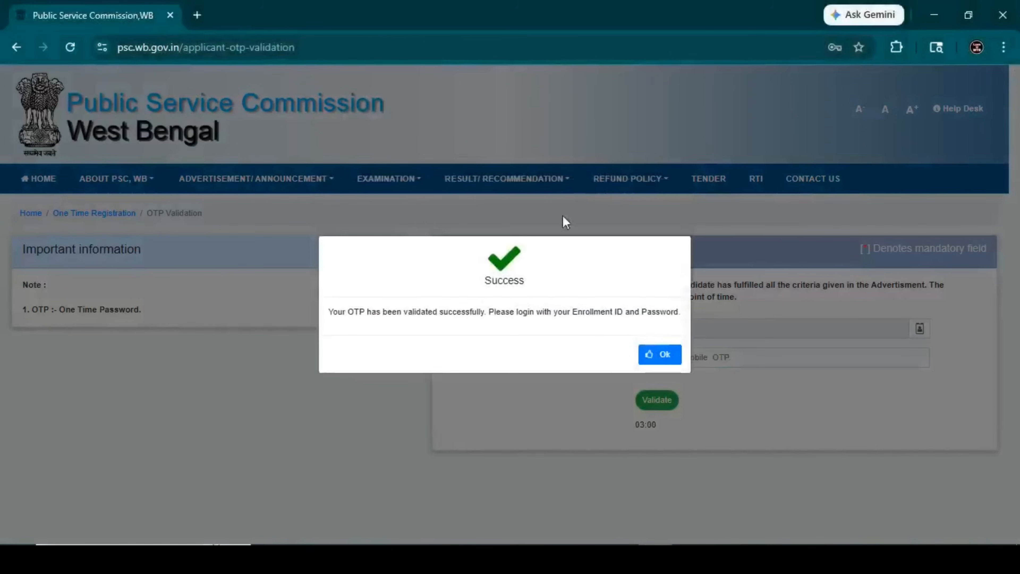
click(658, 354)
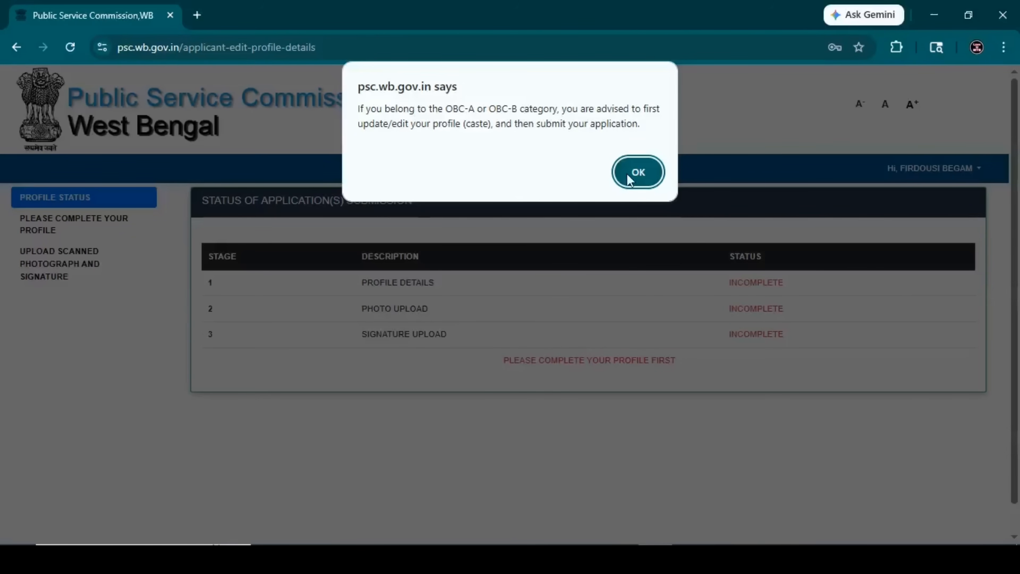
Dismiss the OBC advisory and set the profile category to Backward Classes (Category A).
click(640, 171)
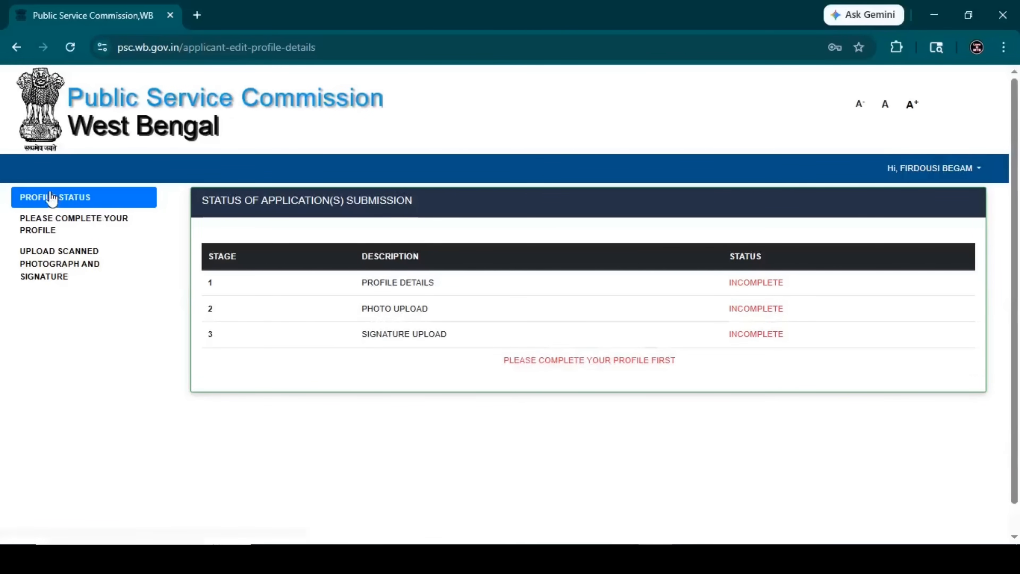
click(61, 226)
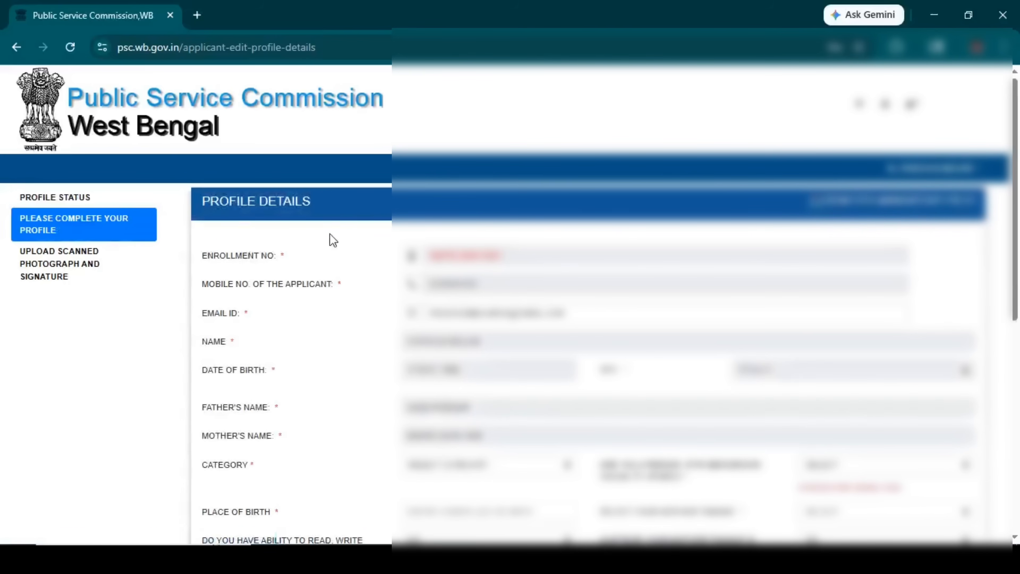
scroll(575, 278, down, 1)
scroll(575, 278, down, 3)
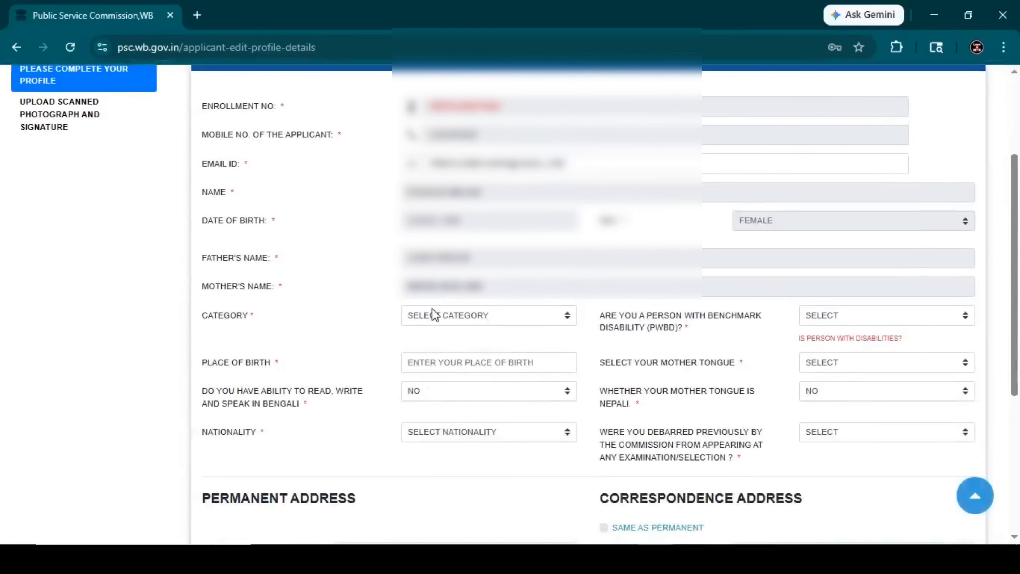
click(434, 314)
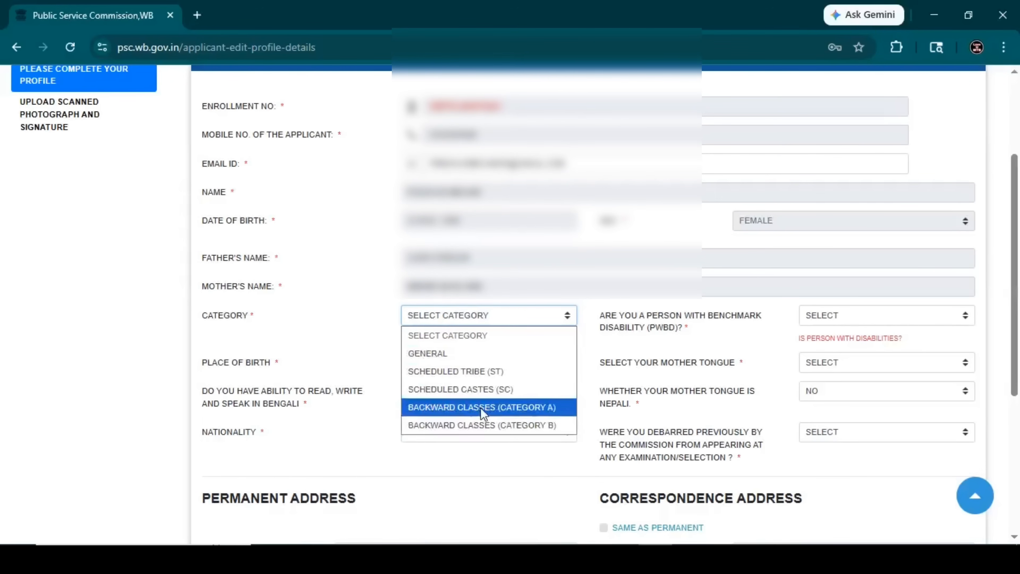
click(549, 408)
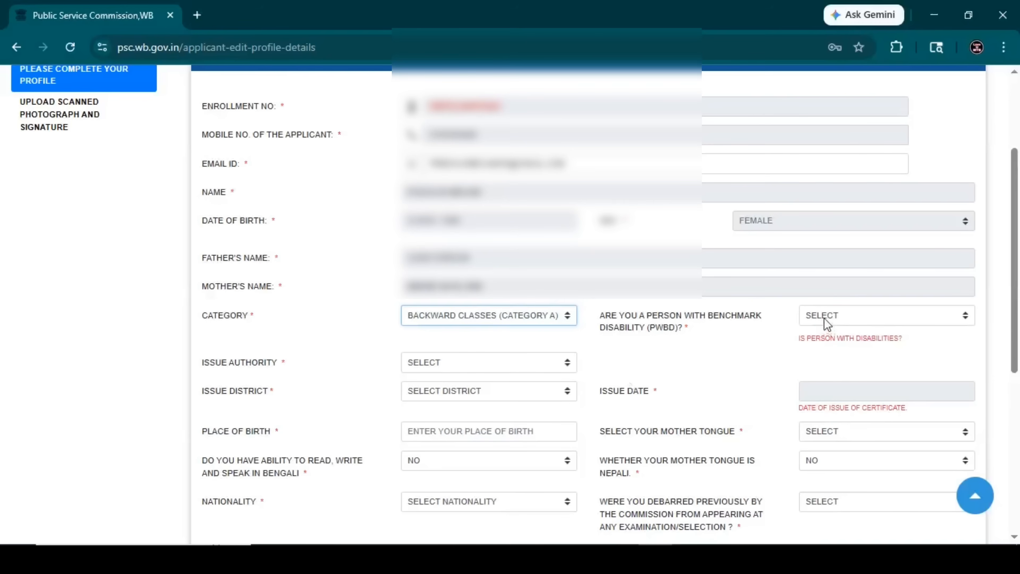
Mark no disability; set certificate authority Sub Divisional Officer, district Cooch Behar, issue date 15/01/2026.
click(824, 316)
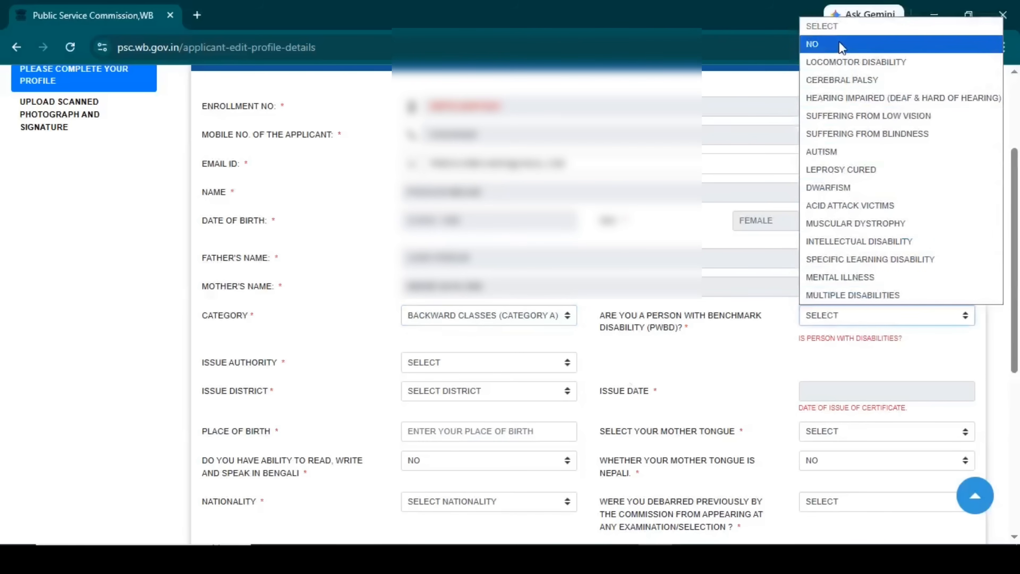
click(815, 45)
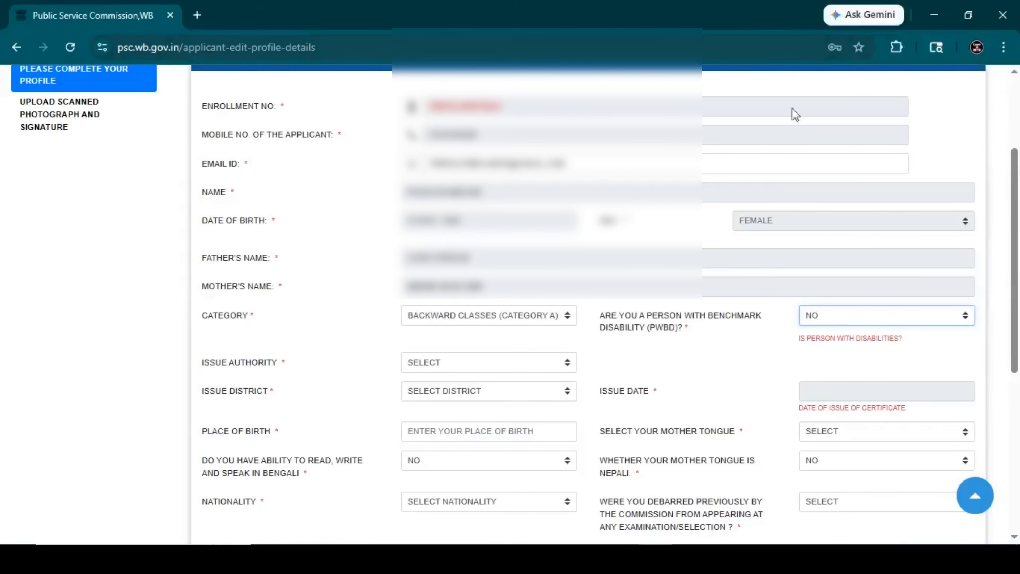
click(444, 363)
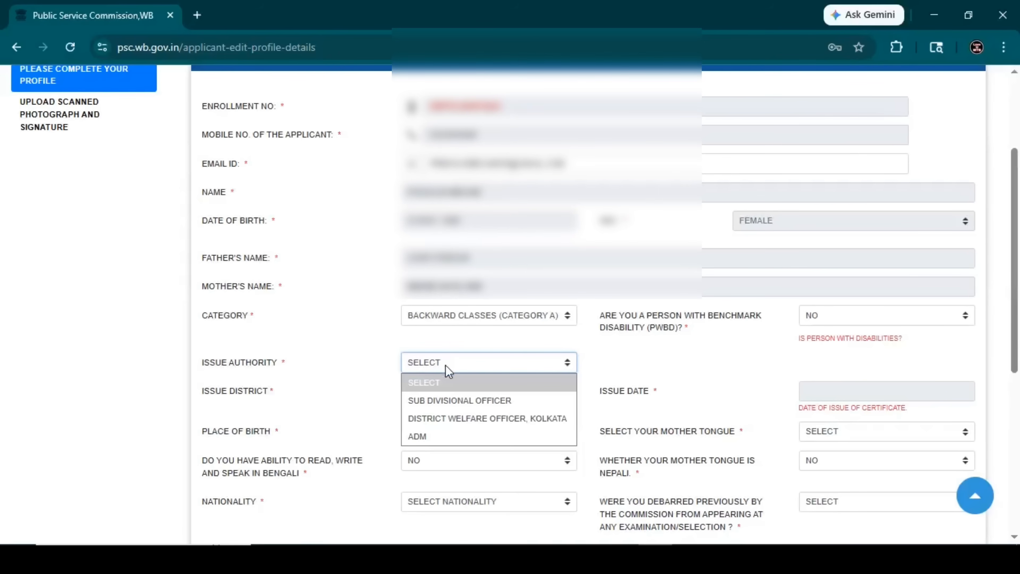
click(447, 402)
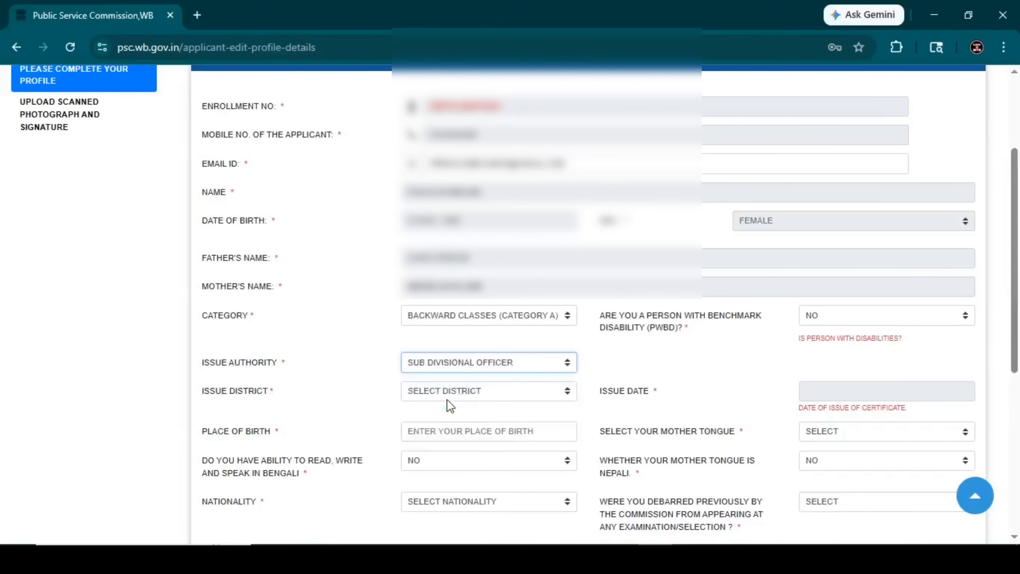
click(446, 386)
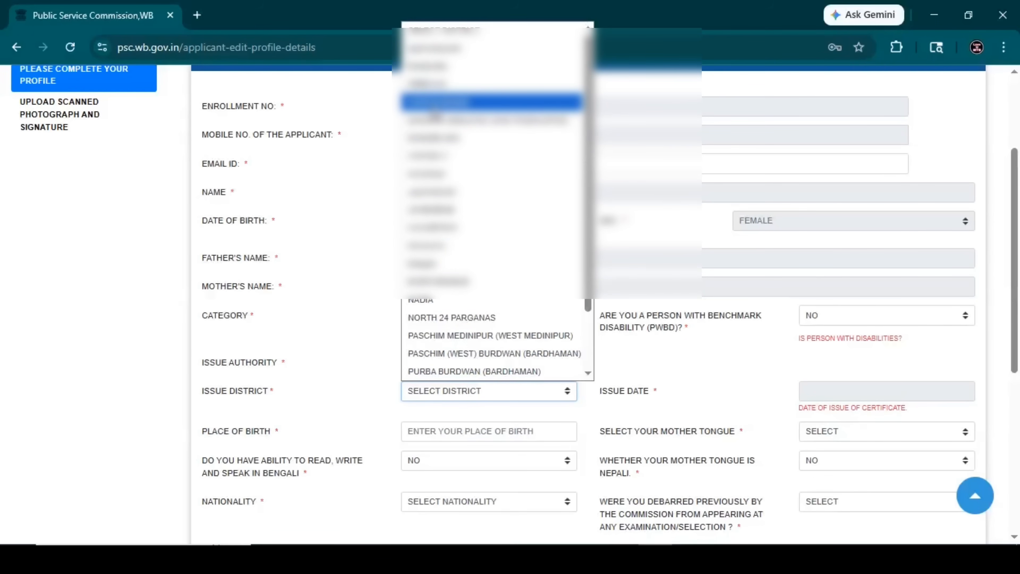
click(428, 105)
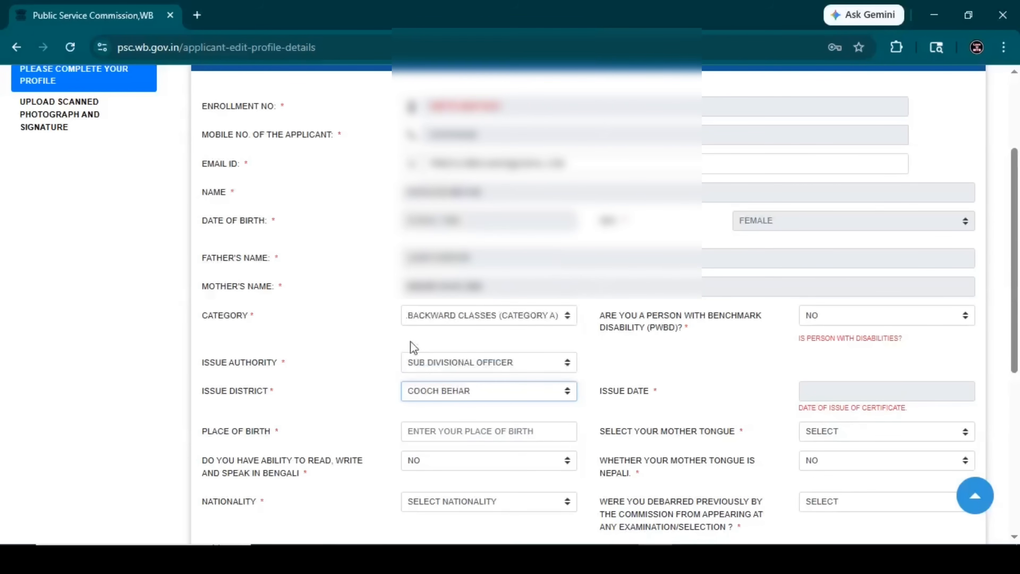
click(833, 385)
click(702, 368)
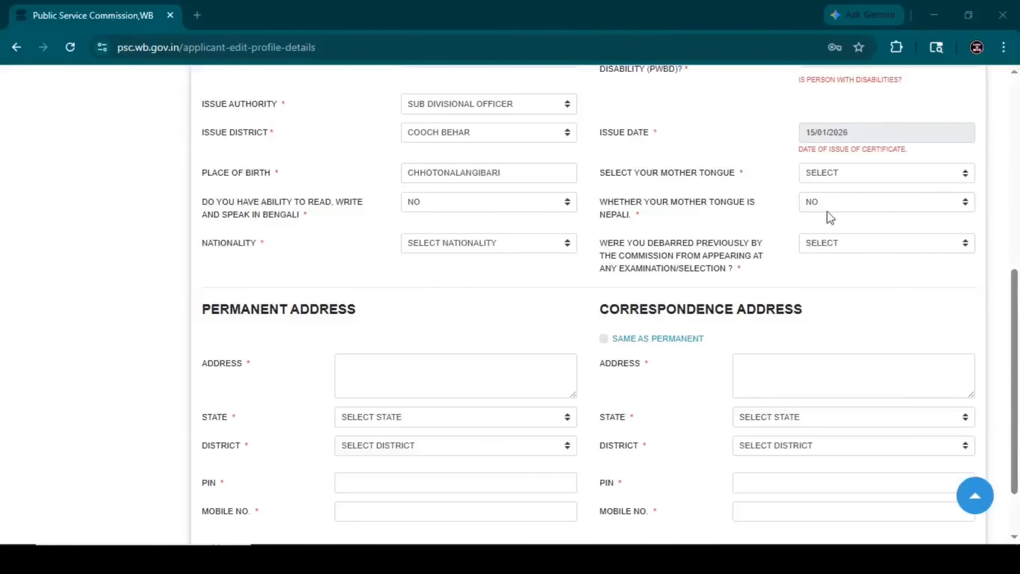
Set mother tongue Bengali, Bengali reading/writing YES, Nepali NO, nationality Indian by birth.
click(826, 172)
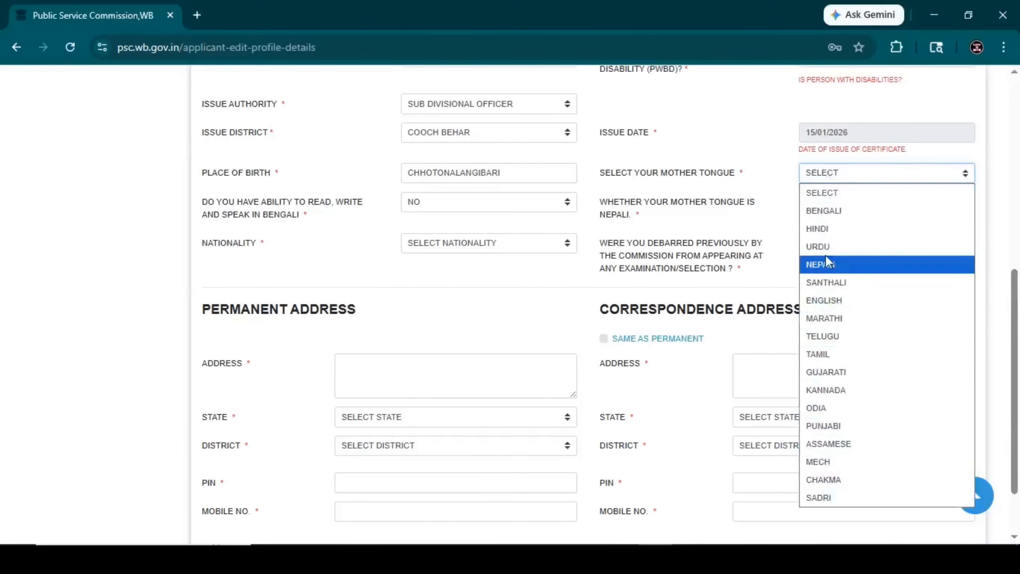
click(823, 210)
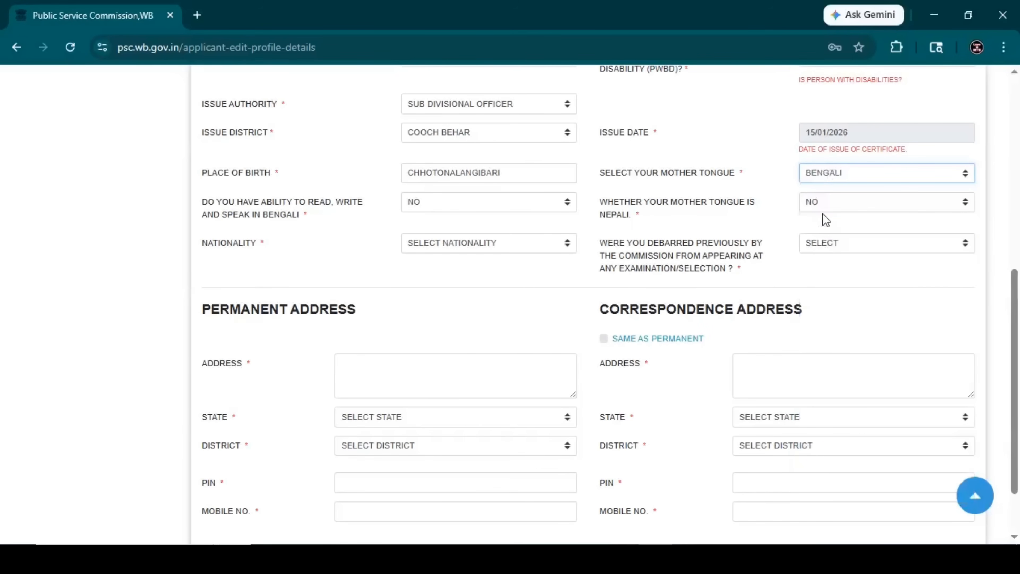
click(432, 202)
click(432, 240)
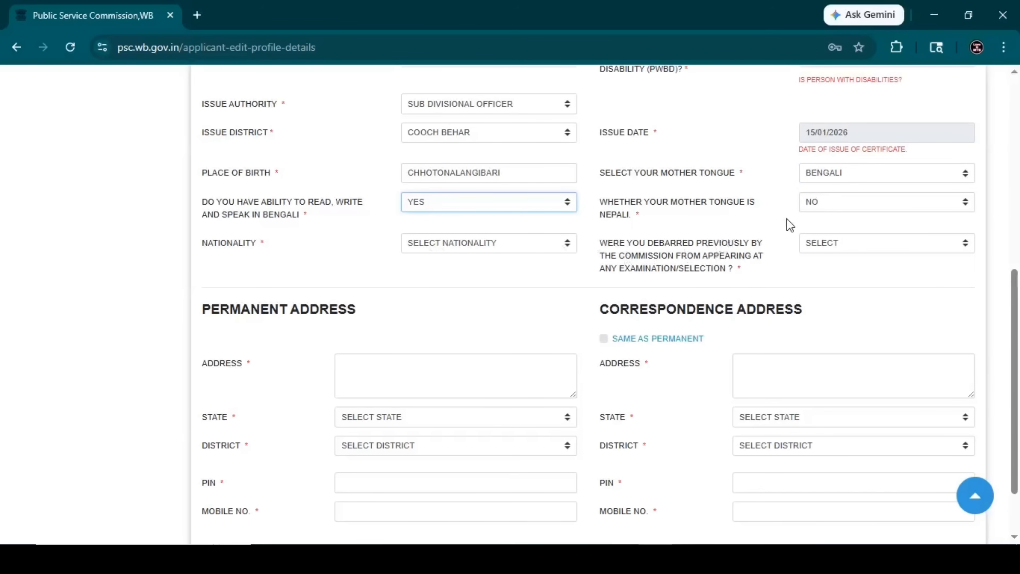
click(816, 207)
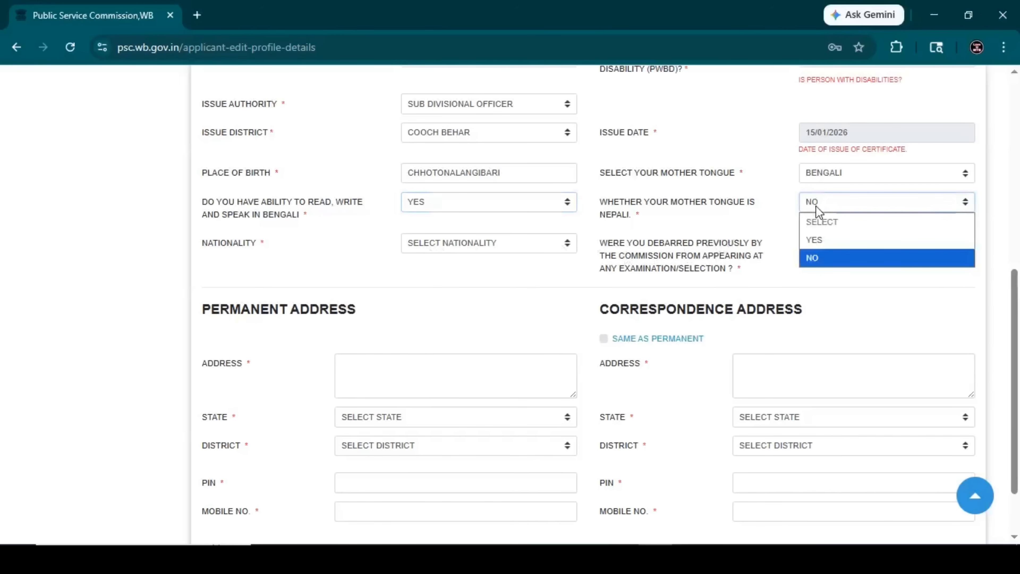
click(817, 205)
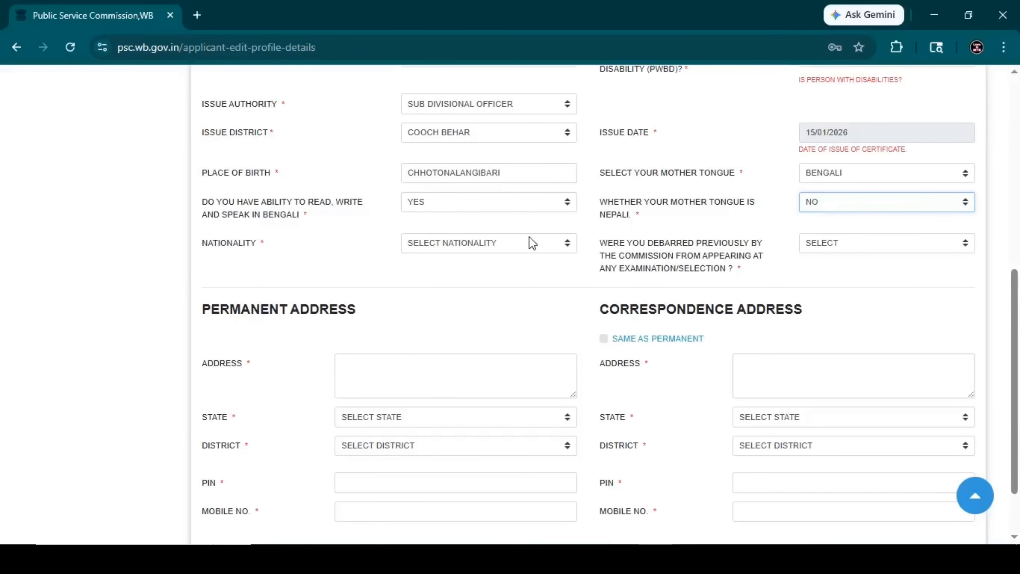
click(479, 247)
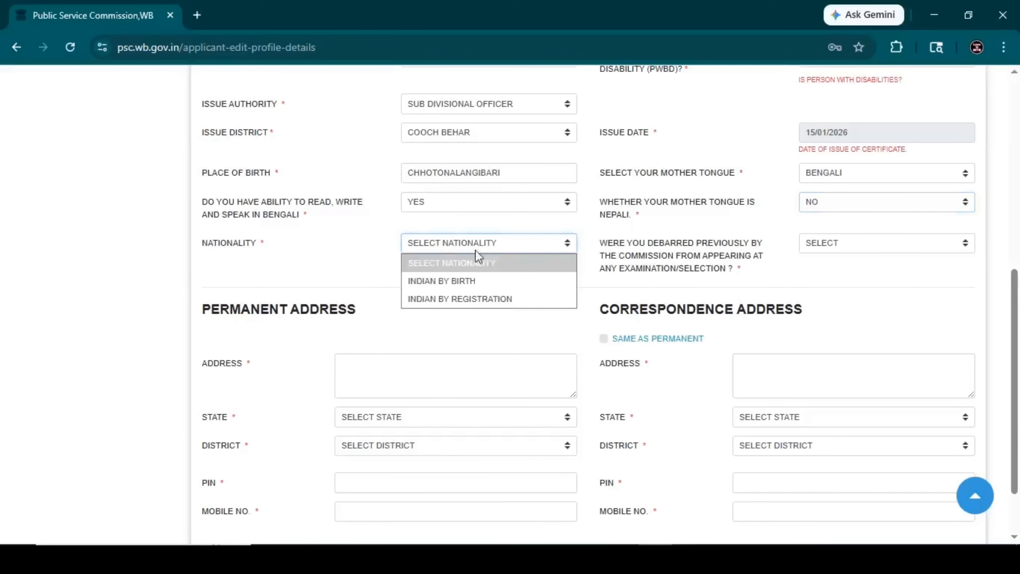
click(459, 283)
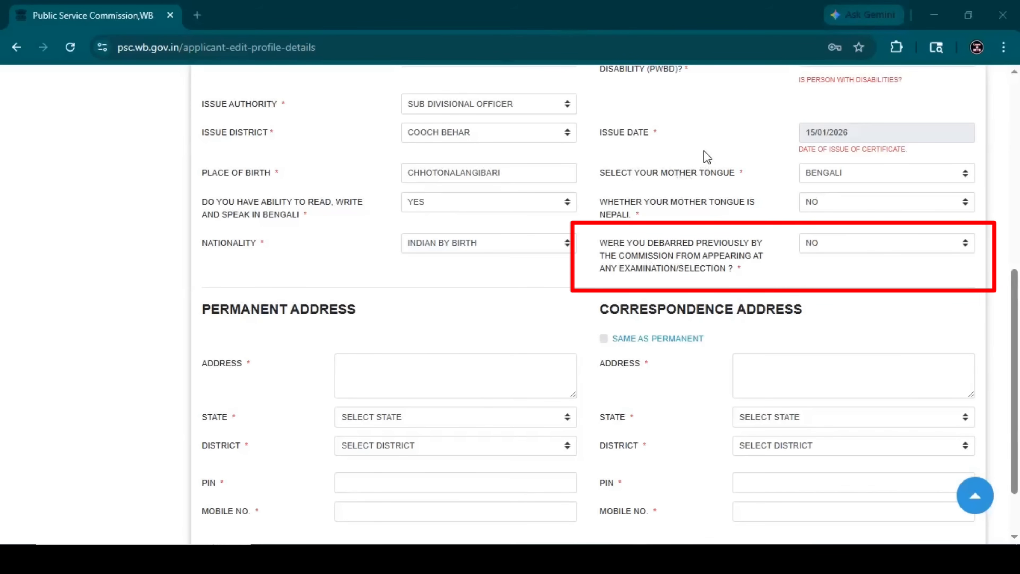
Copy the permanent address into the correspondence address and save the profile details.
click(704, 155)
click(738, 254)
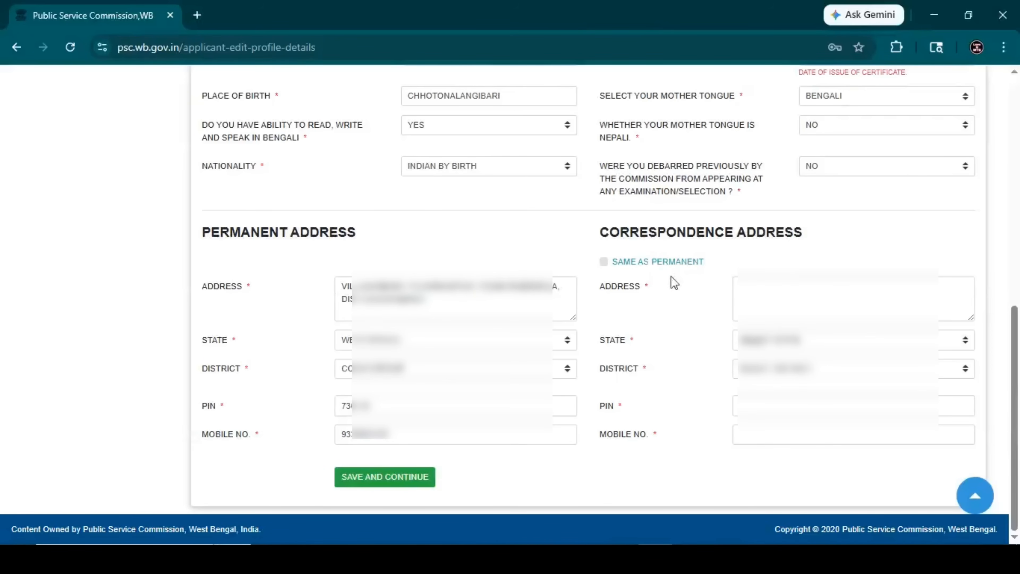
click(603, 262)
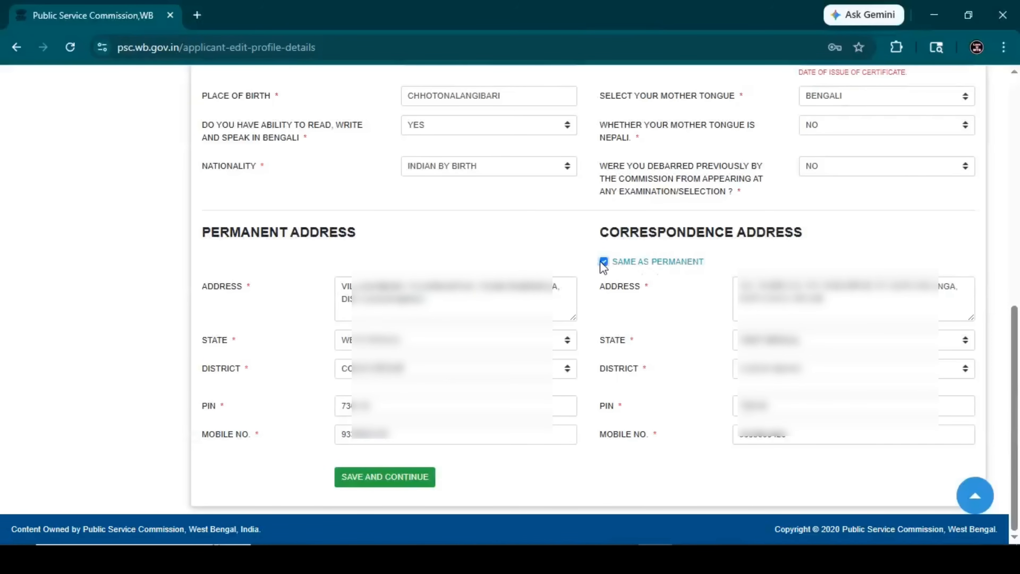
click(604, 262)
click(603, 262)
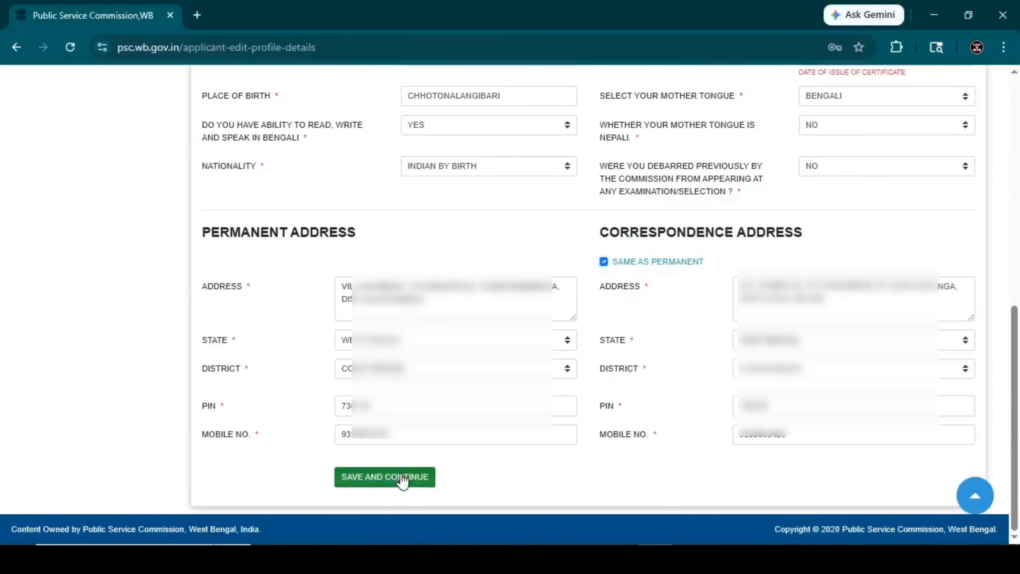
click(402, 480)
click(580, 151)
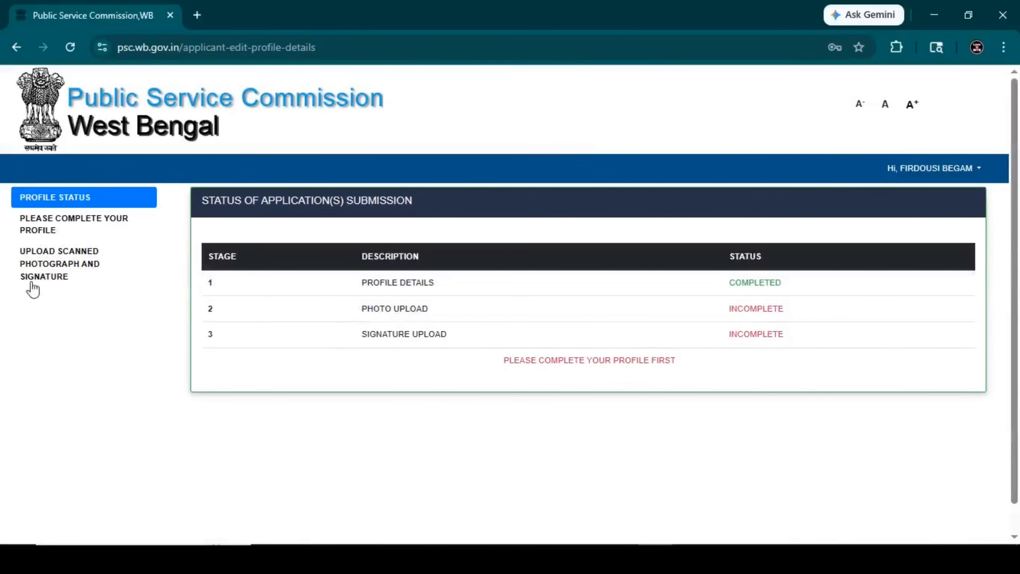
Upload the passport photograph in the photo and signature section.
click(60, 269)
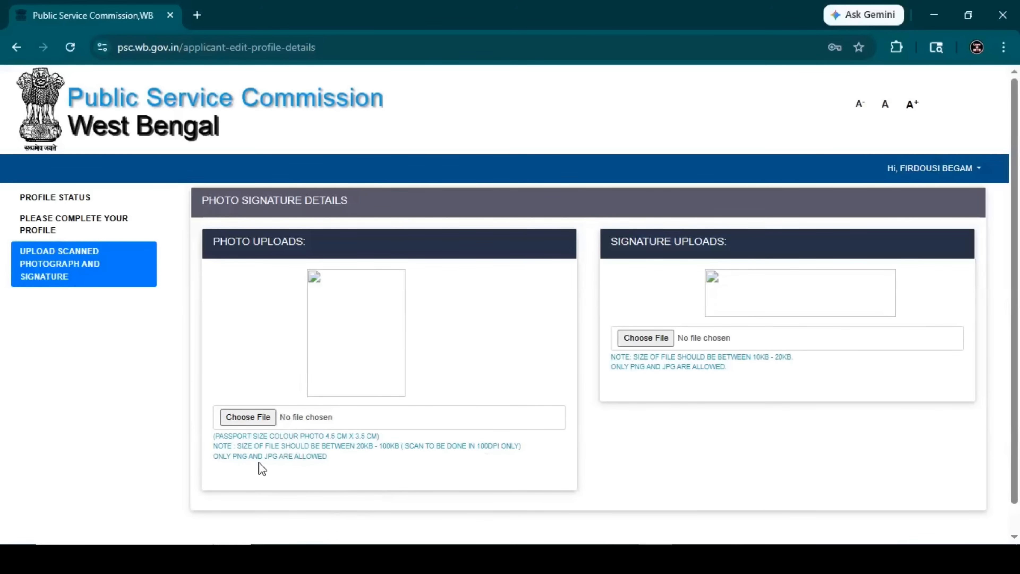
click(241, 480)
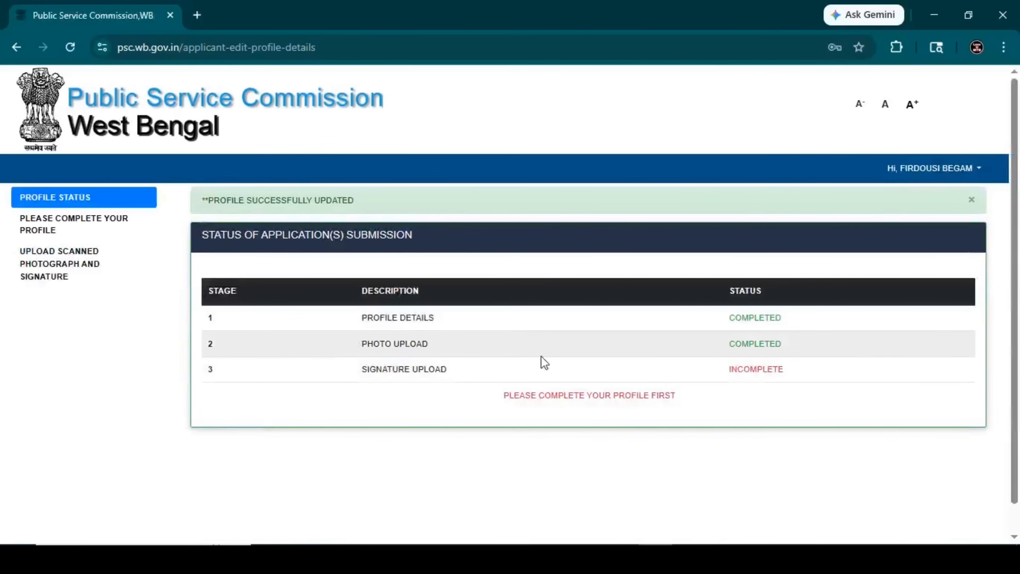
click(47, 263)
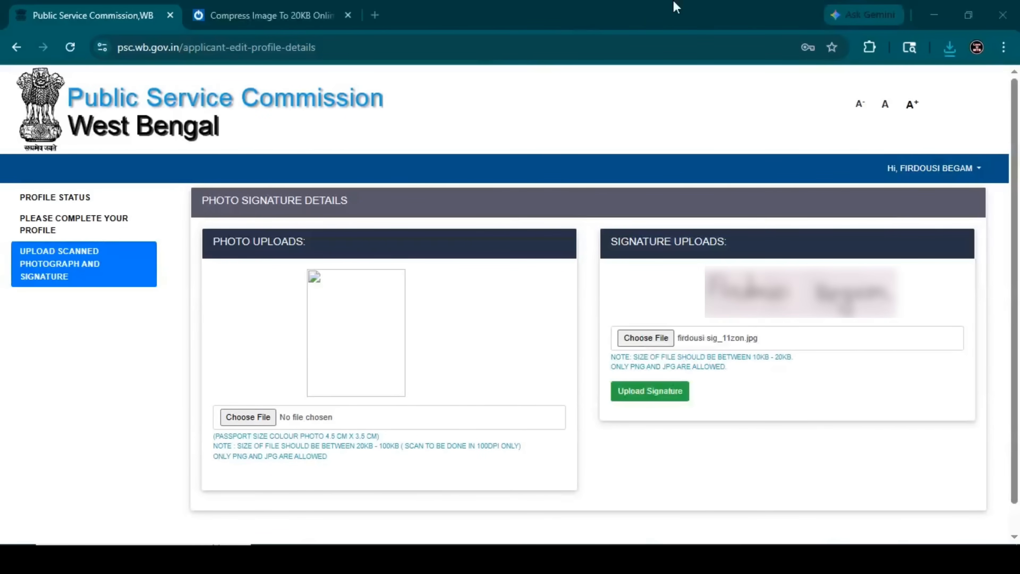
Upload and save the signature image, then return to the applicant dashboard.
click(653, 394)
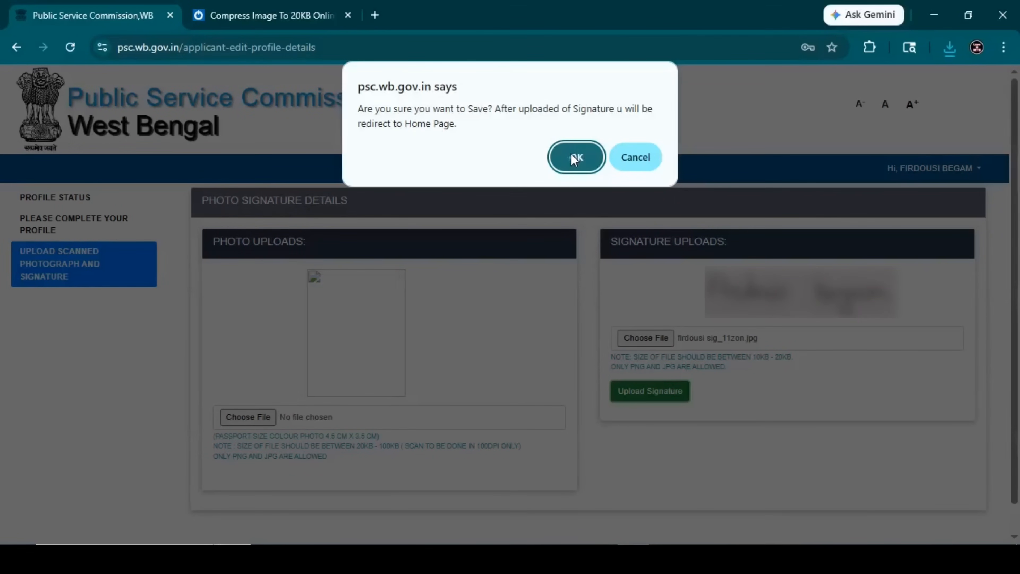
click(574, 156)
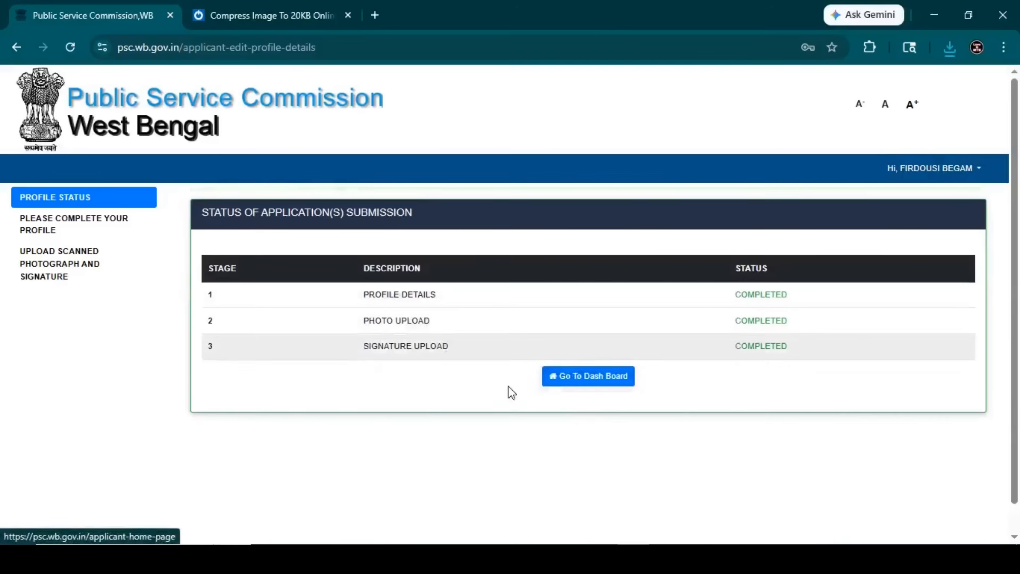
click(597, 362)
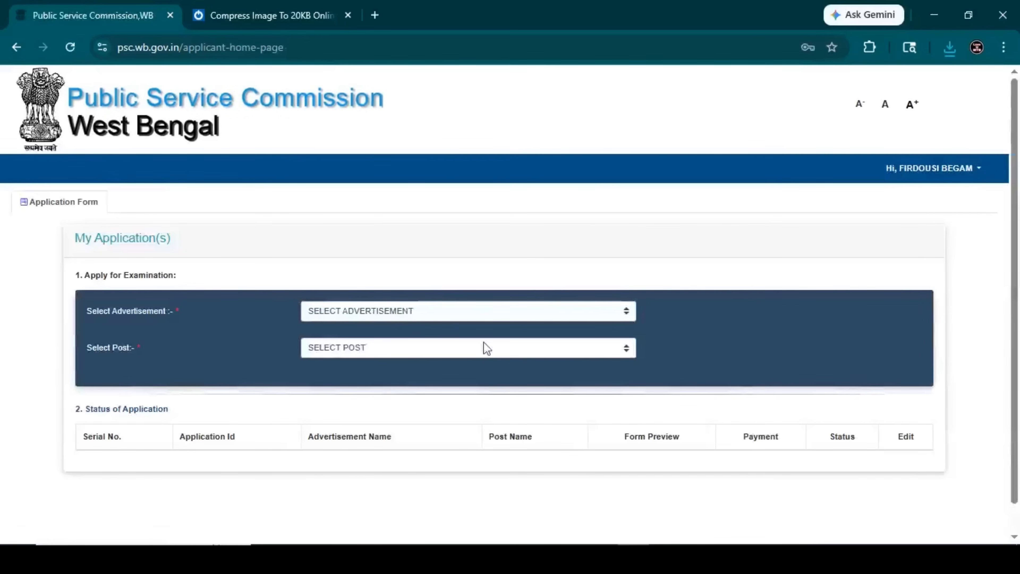
Select the 2024 Miscellaneous Services advertisement and post, and proceed to the eligibility check.
click(357, 310)
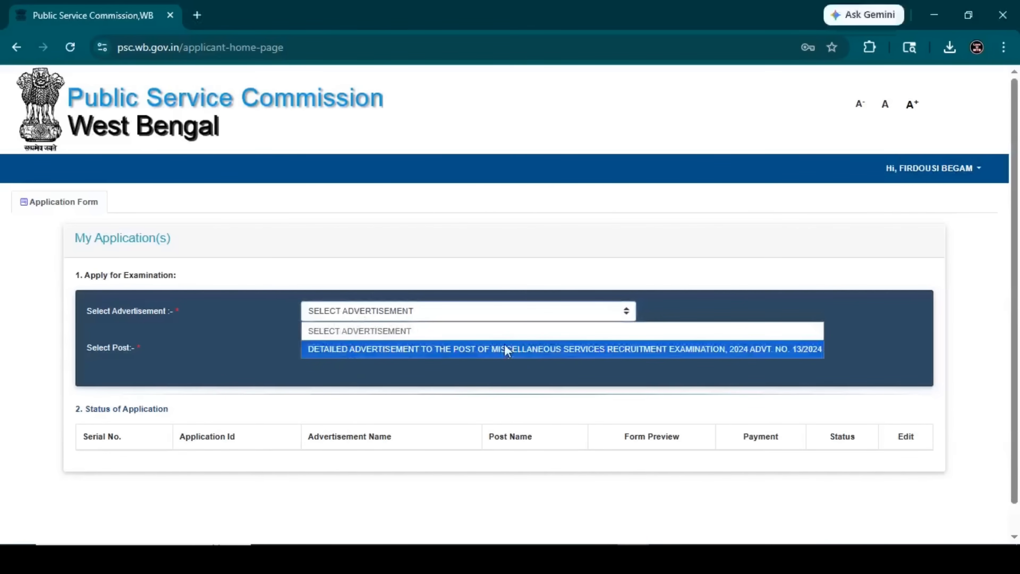
click(789, 348)
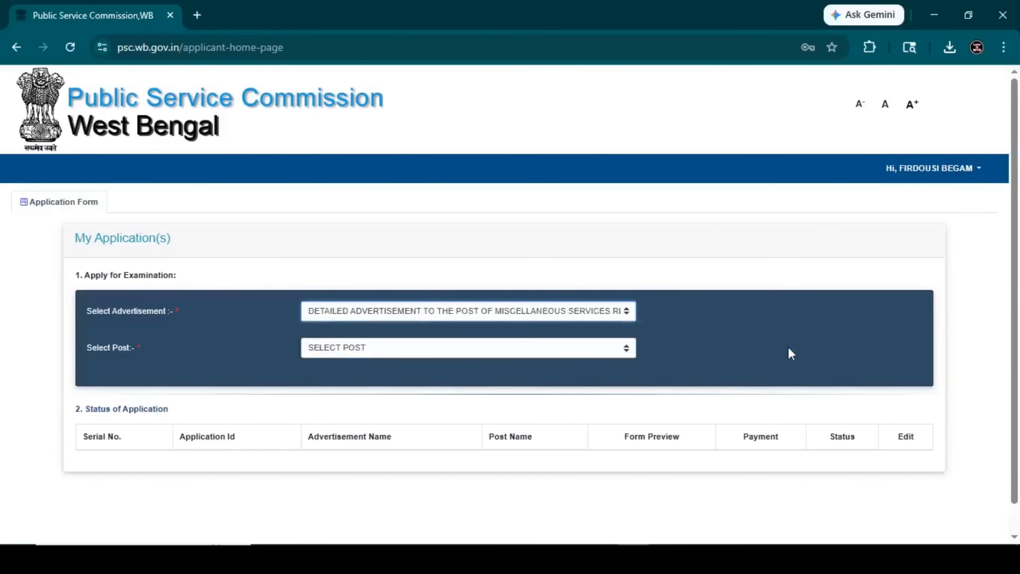
click(404, 349)
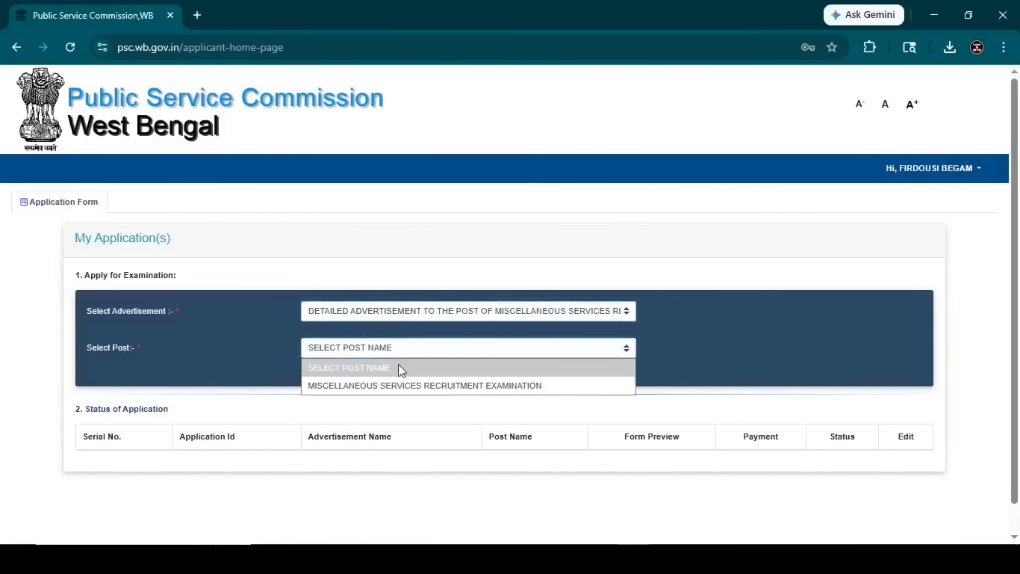
click(388, 386)
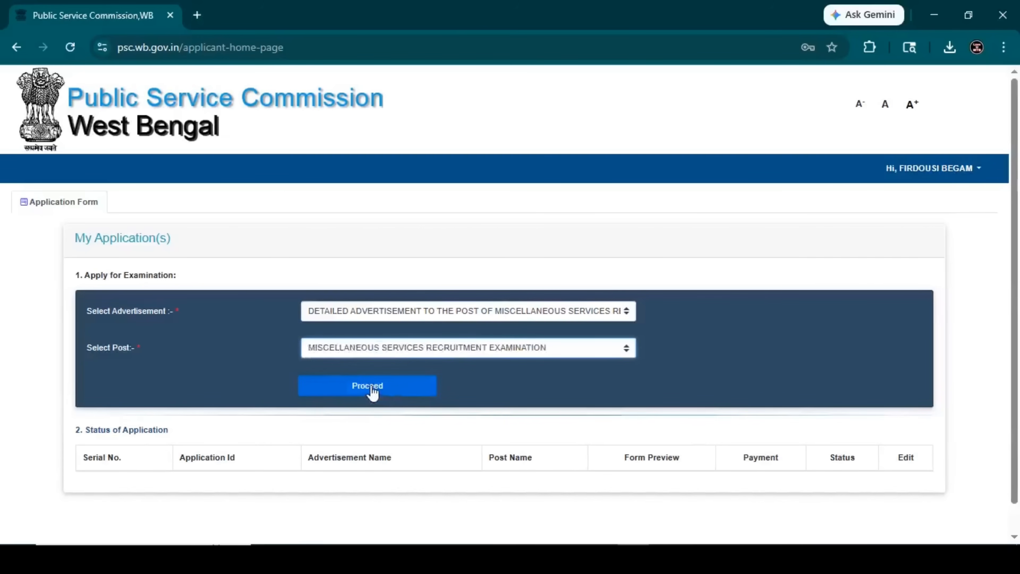
click(368, 387)
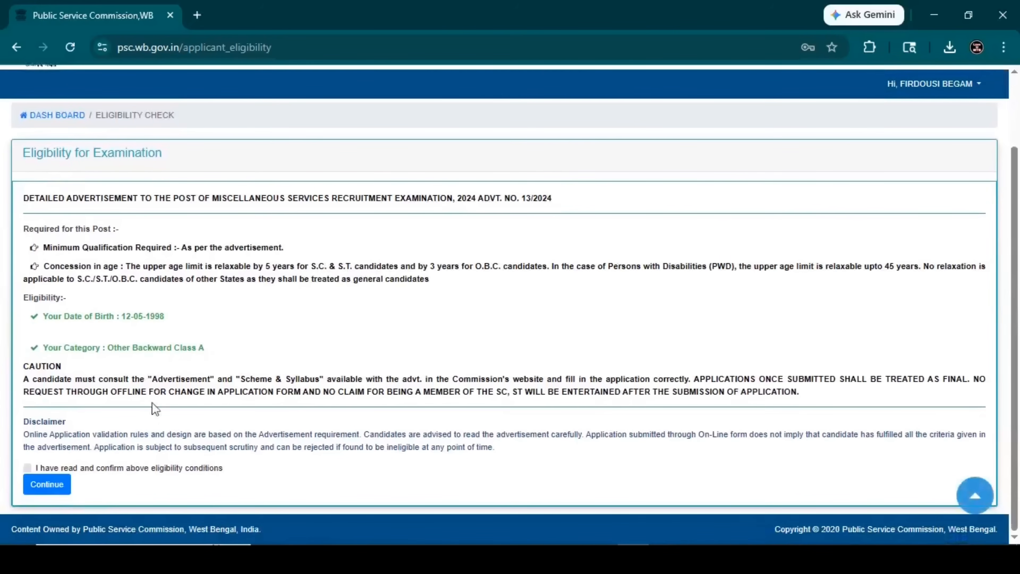
Confirm the eligibility conditions and open a new qualification entry on the qualification page.
click(26, 469)
click(53, 491)
scroll(407, 297, down, 1)
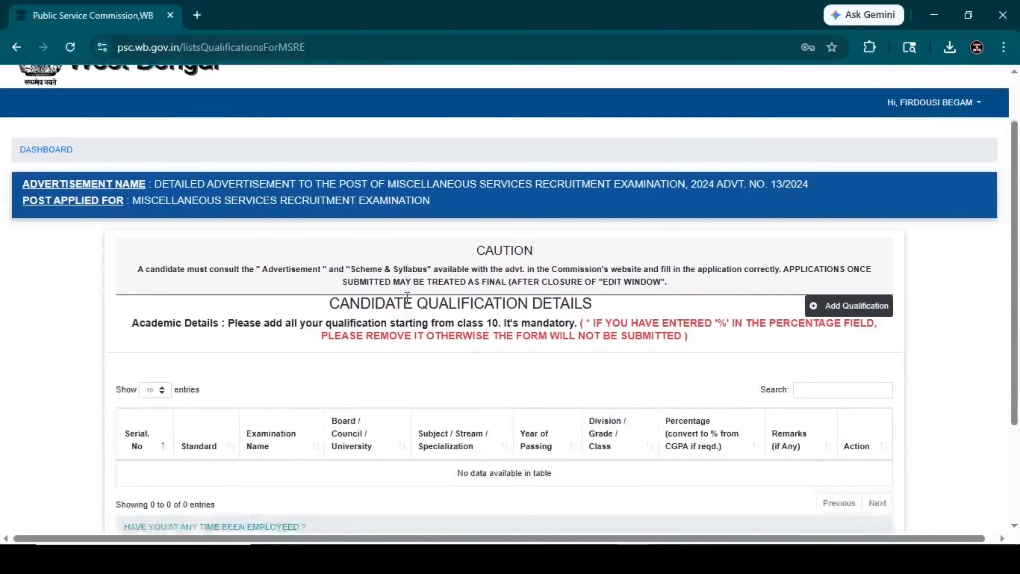
scroll(407, 297, down, 2)
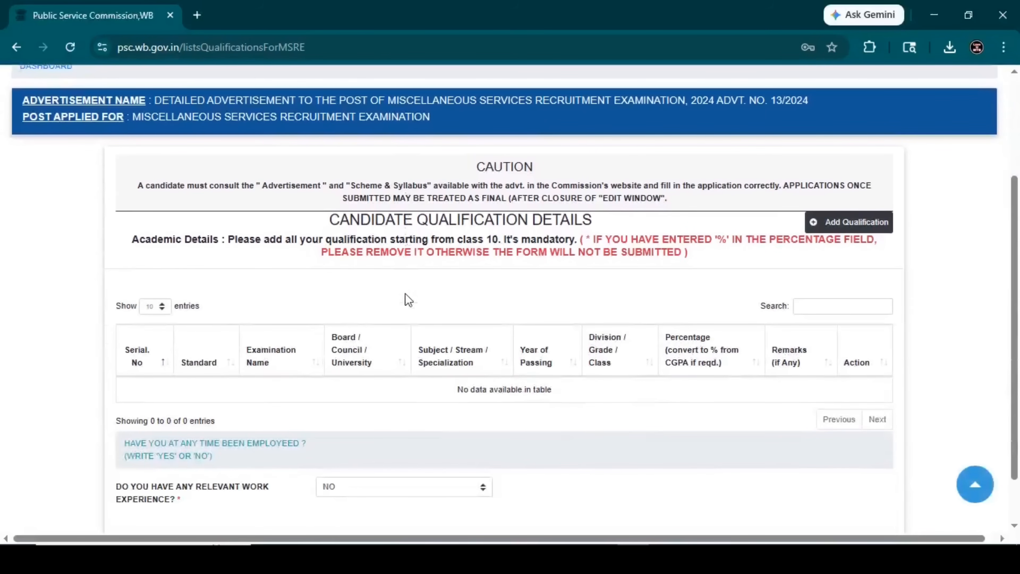
click(844, 226)
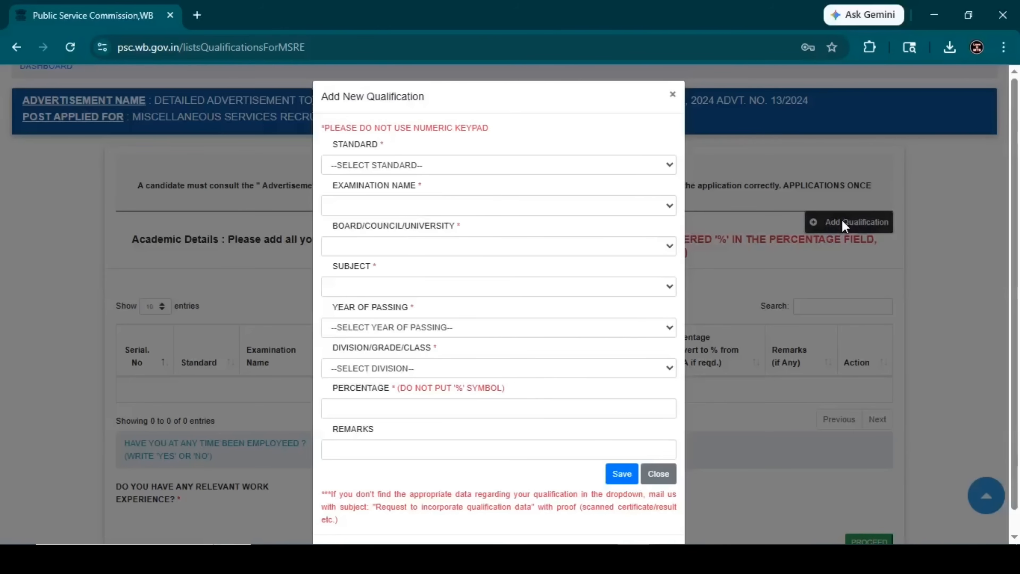
Set the qualification to 10th Madhyamik, West Bengal Board of Madrasah Education, All Subjects.
click(383, 169)
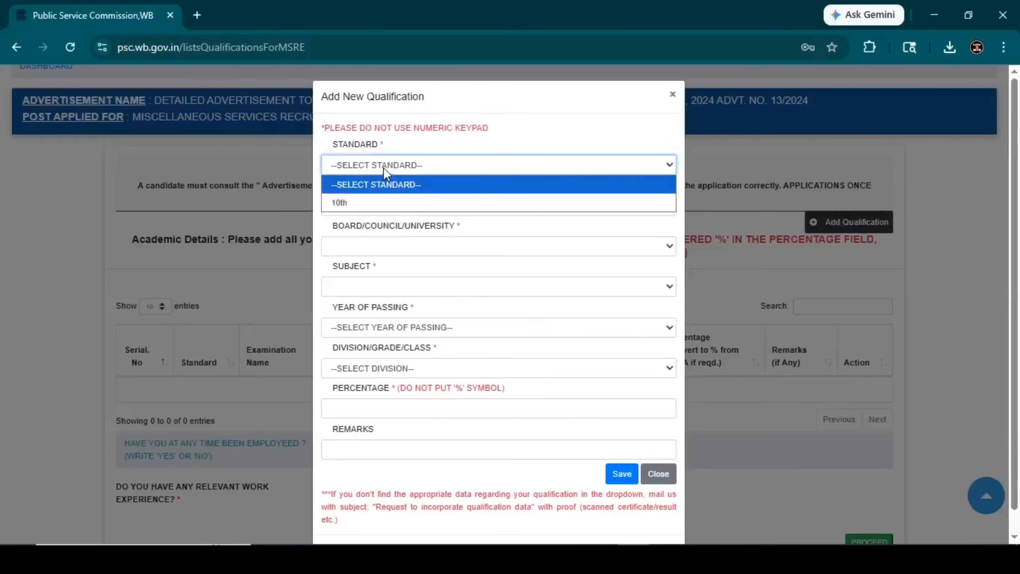
click(381, 203)
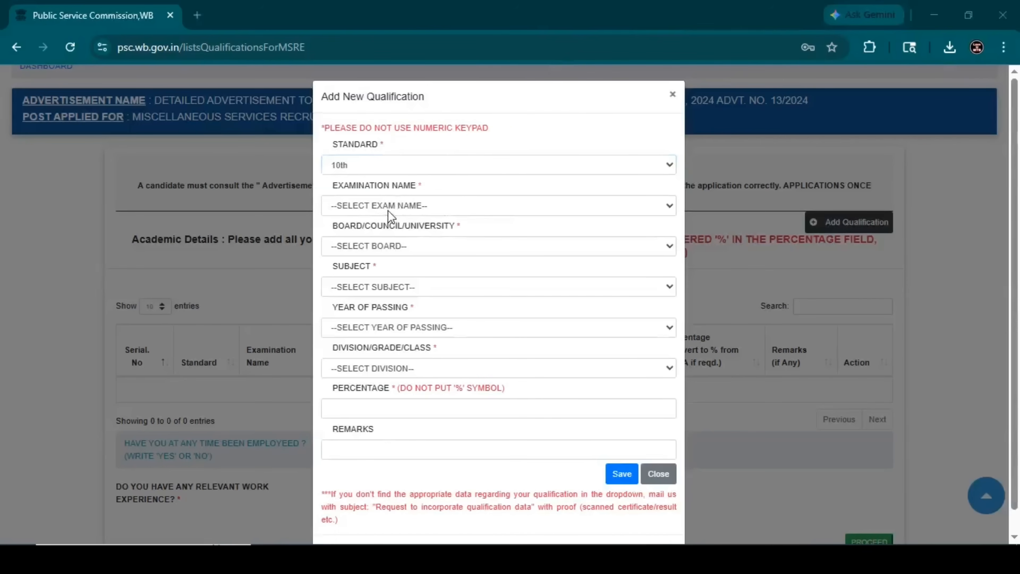
click(388, 211)
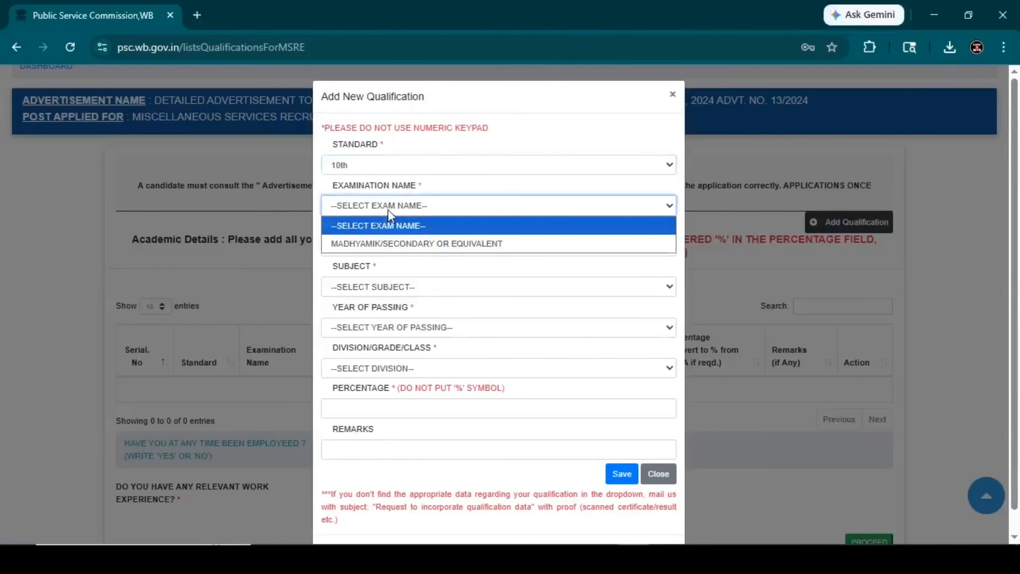
click(381, 242)
click(383, 251)
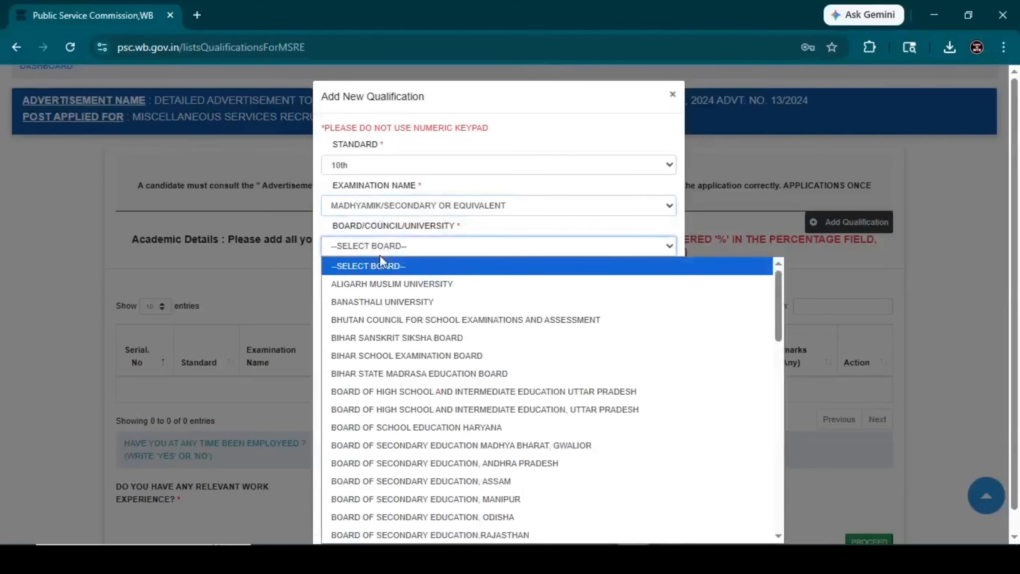
key(w)
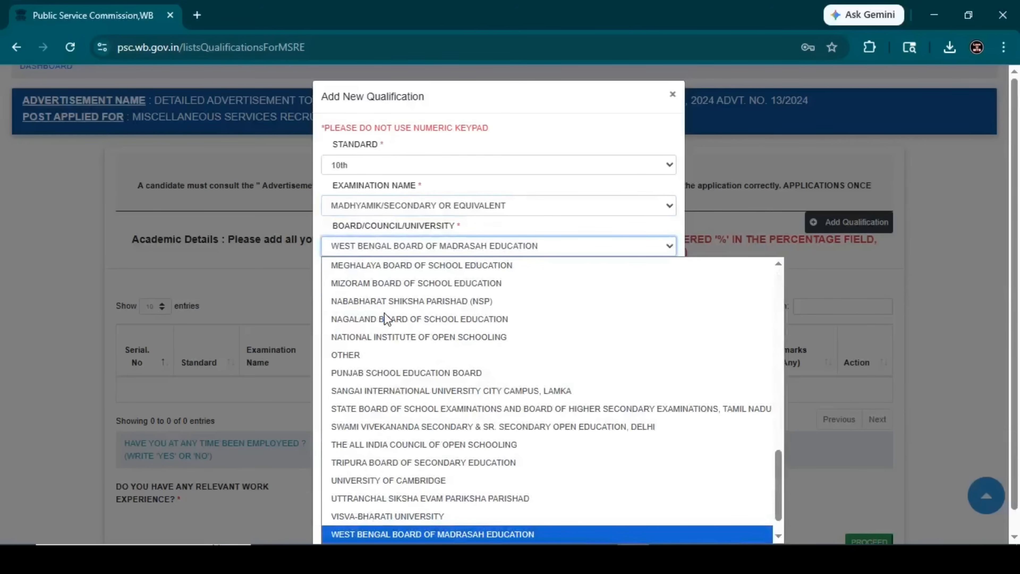
key(Return)
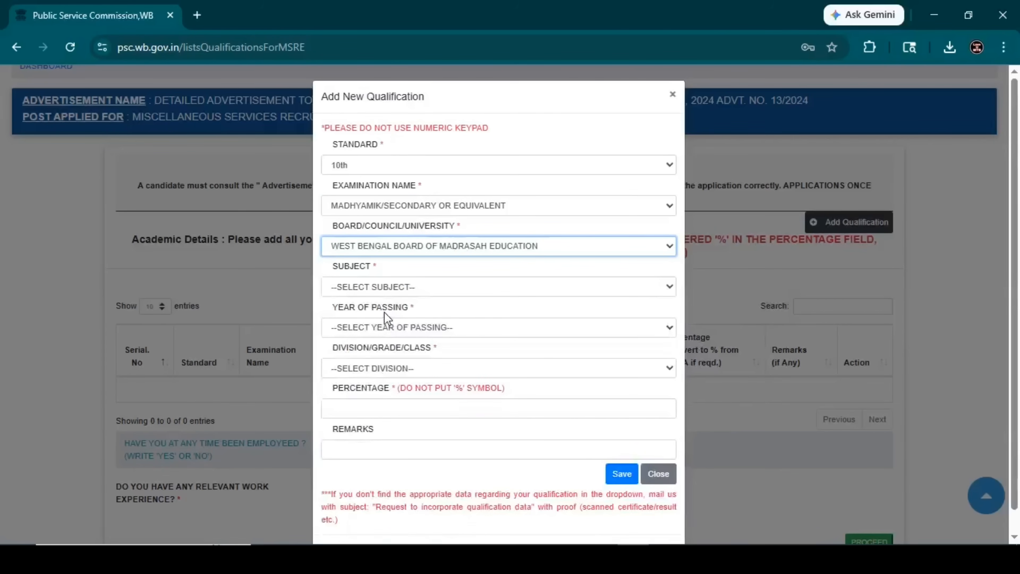
click(377, 286)
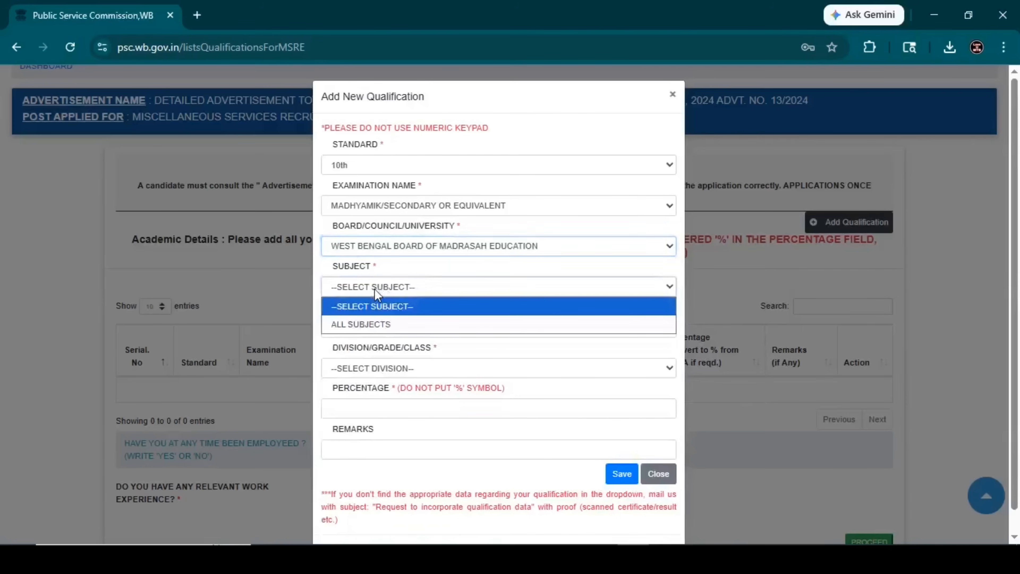
click(362, 325)
Enter passing year 2014, grade A and 59.75 percent, and save the 10th entry.
click(362, 327)
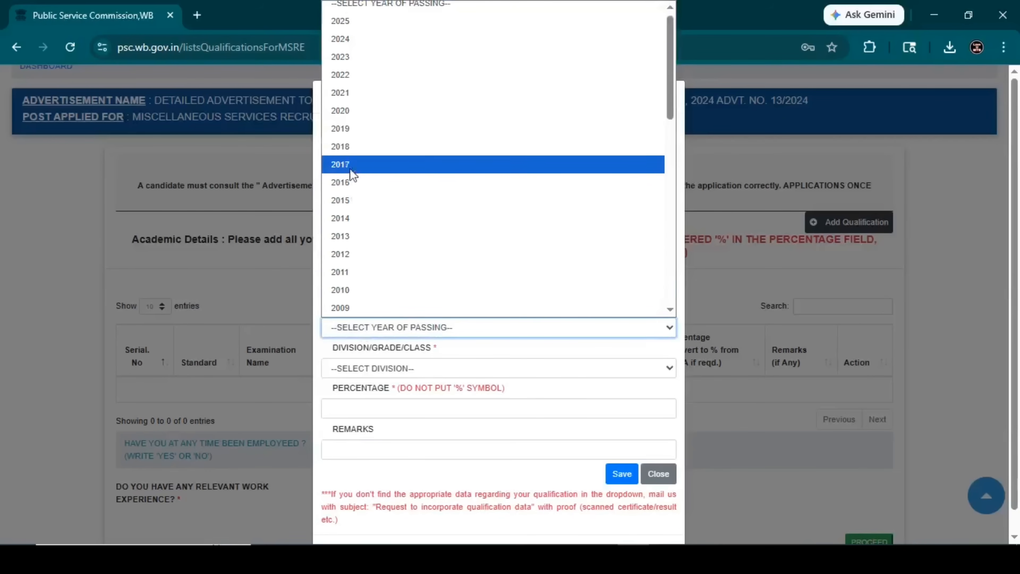
click(353, 219)
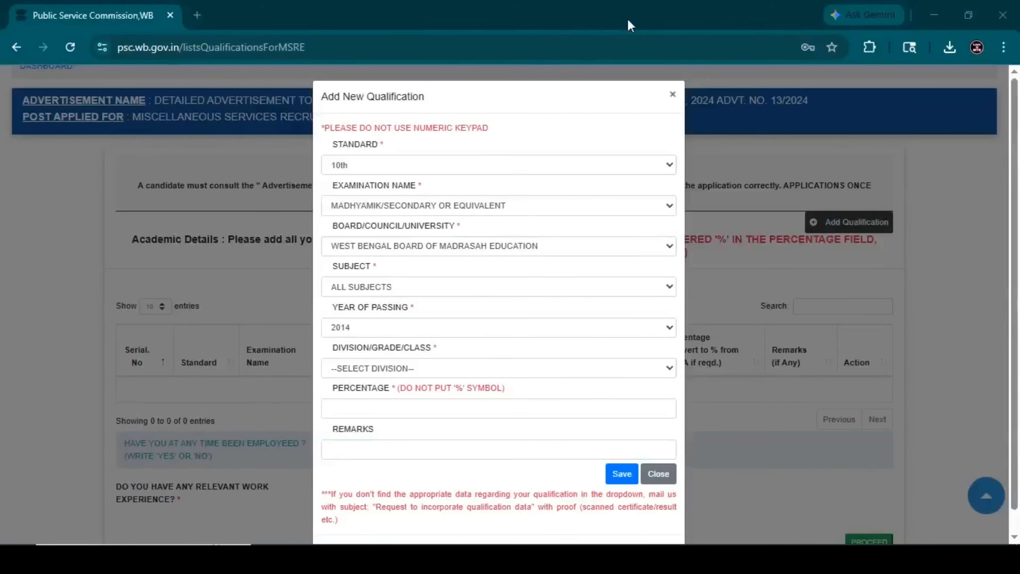
click(392, 367)
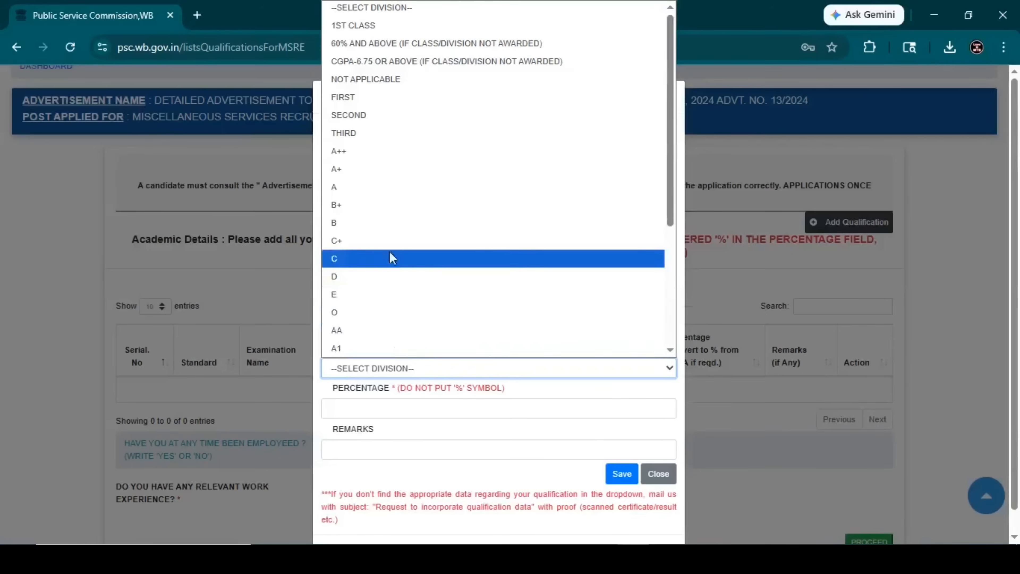
click(343, 186)
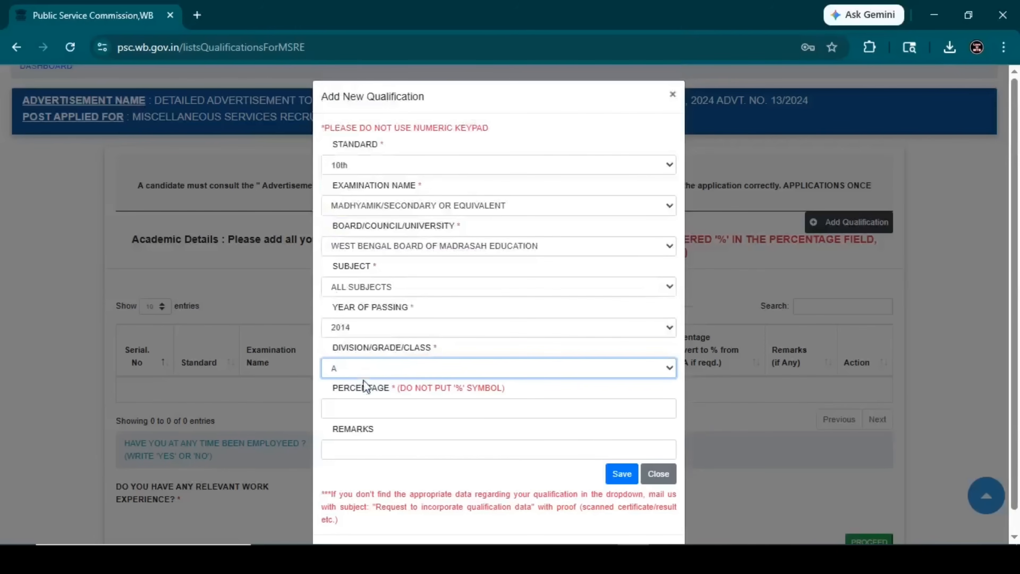
click(368, 405)
text(59.75)
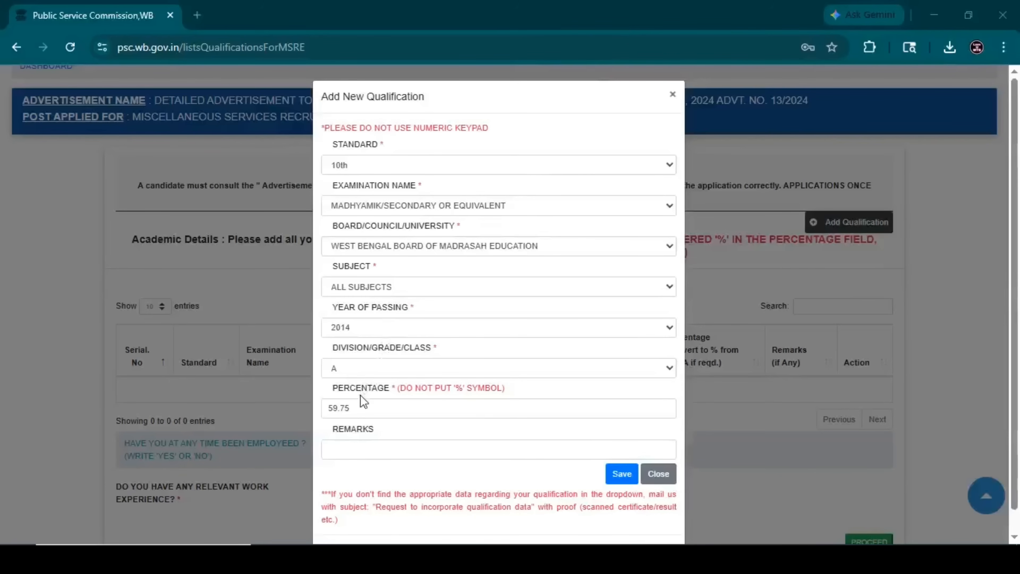
click(620, 476)
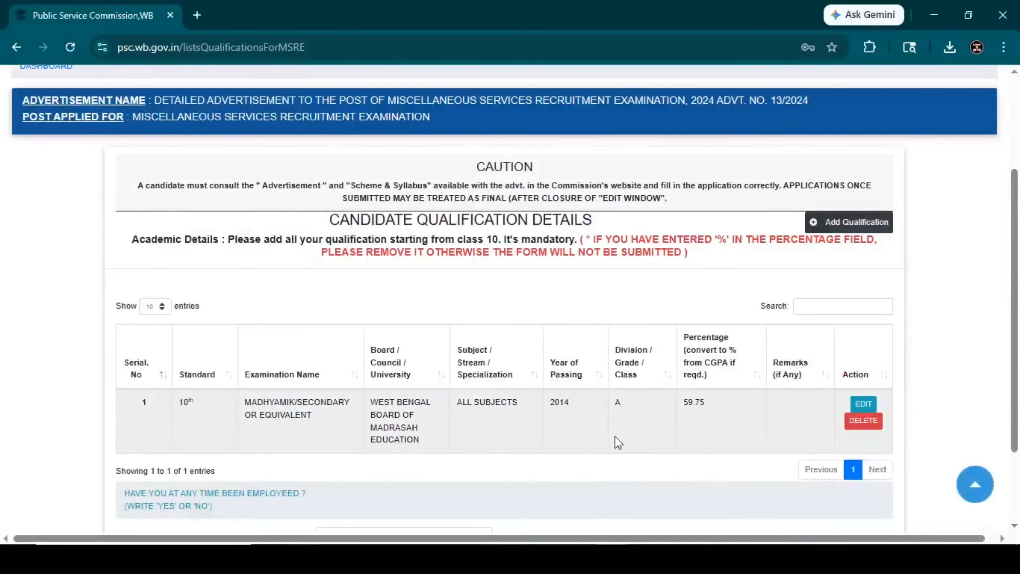
Start a new qualification: 12th Higher Secondary, WBCHSE board, Arts/Humanities subject.
click(848, 222)
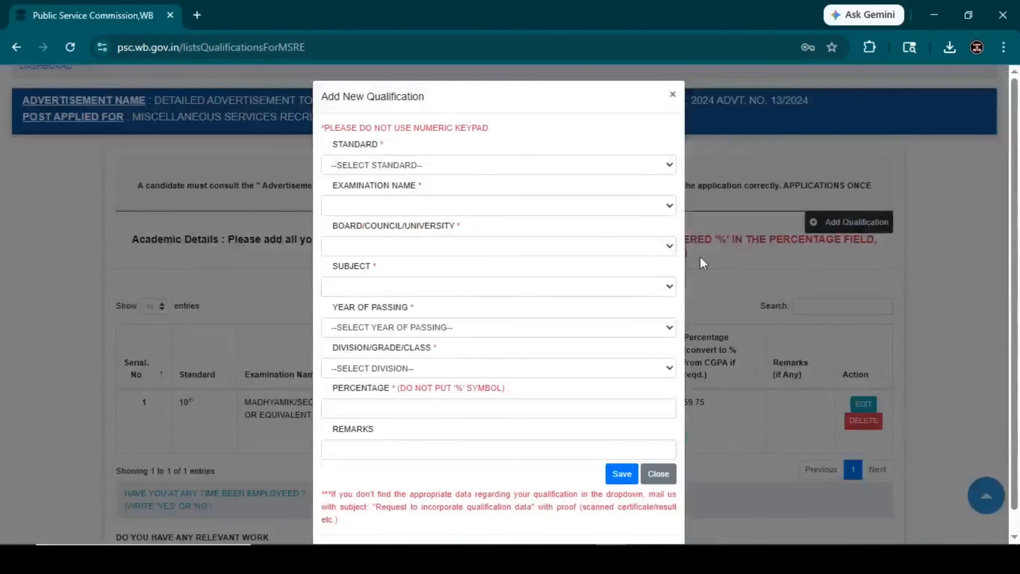
click(388, 169)
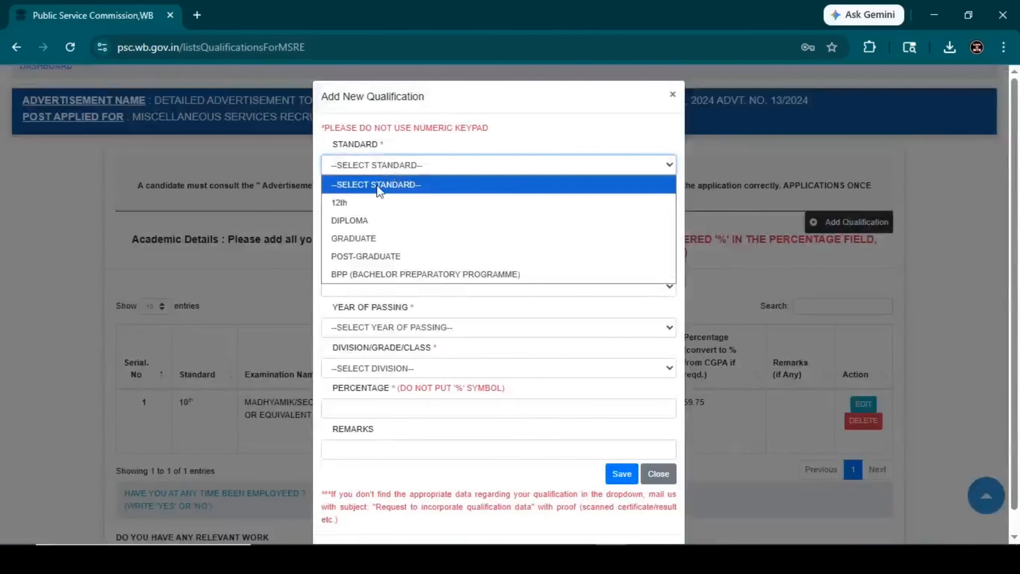
click(362, 203)
click(364, 208)
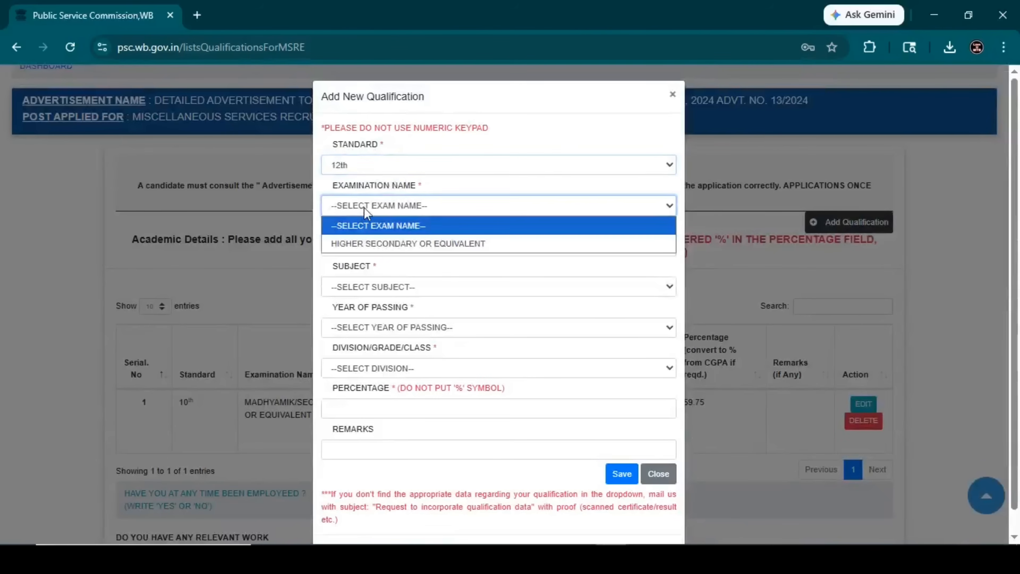
click(366, 244)
click(365, 243)
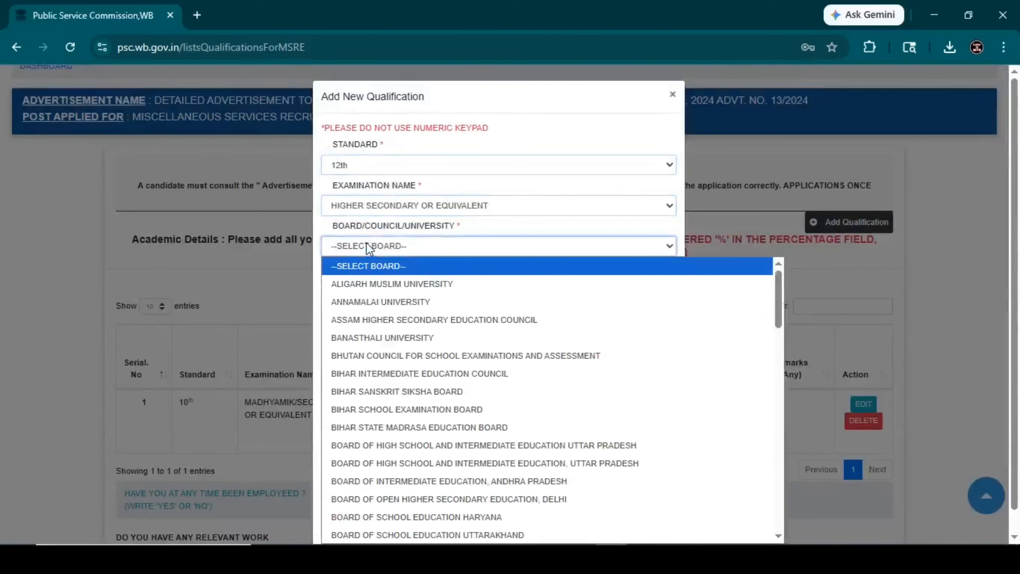
key(w)
key(w)
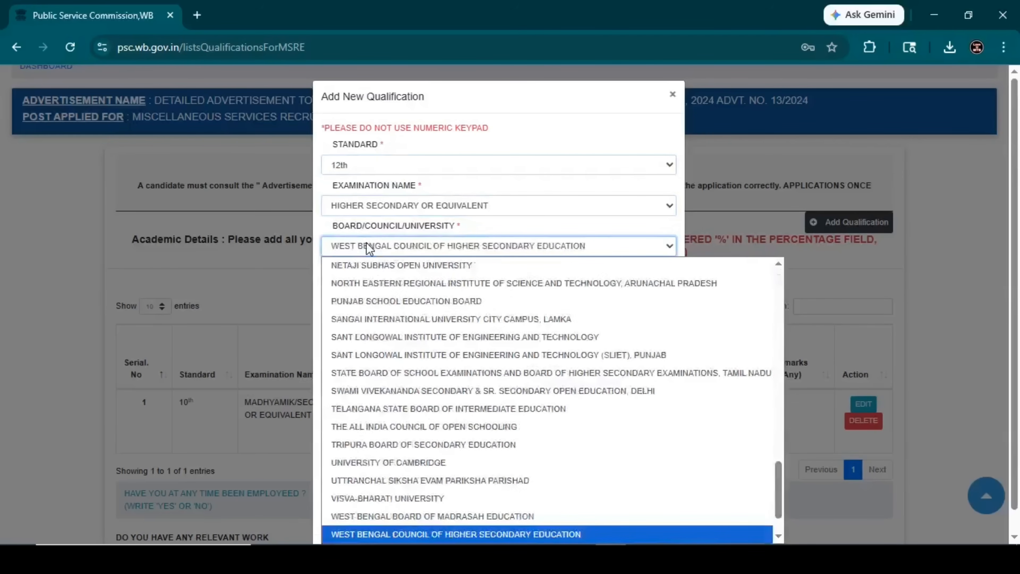
key(Return)
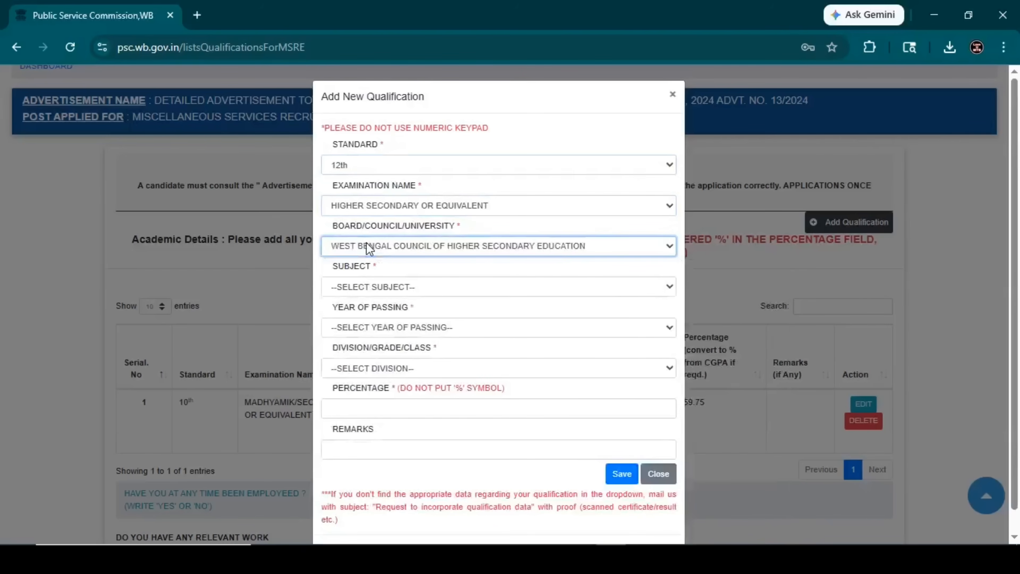
click(373, 286)
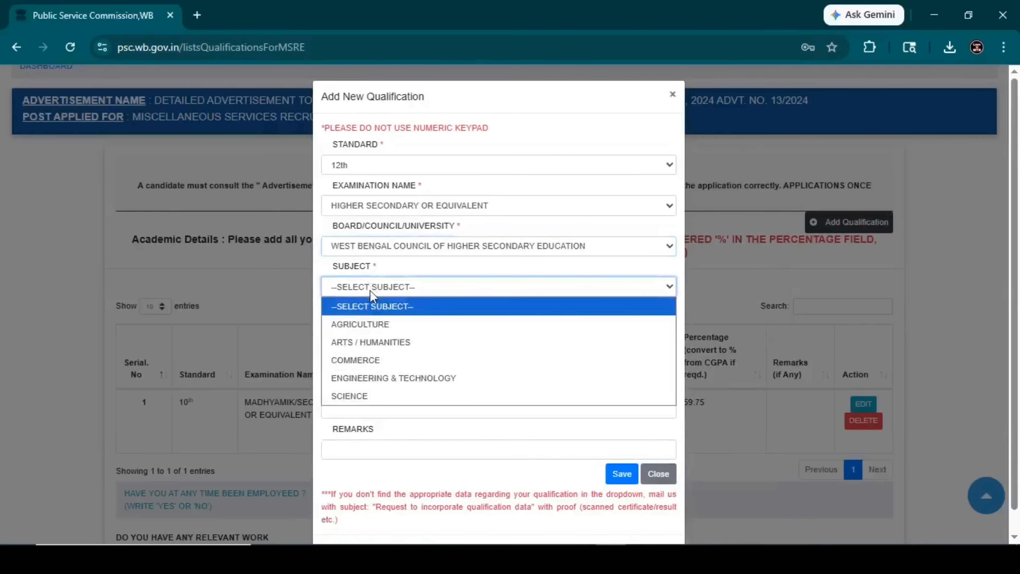
click(369, 343)
Enter year 2016, grade B+ and 67.6 percent, save, and begin a third entry.
click(368, 328)
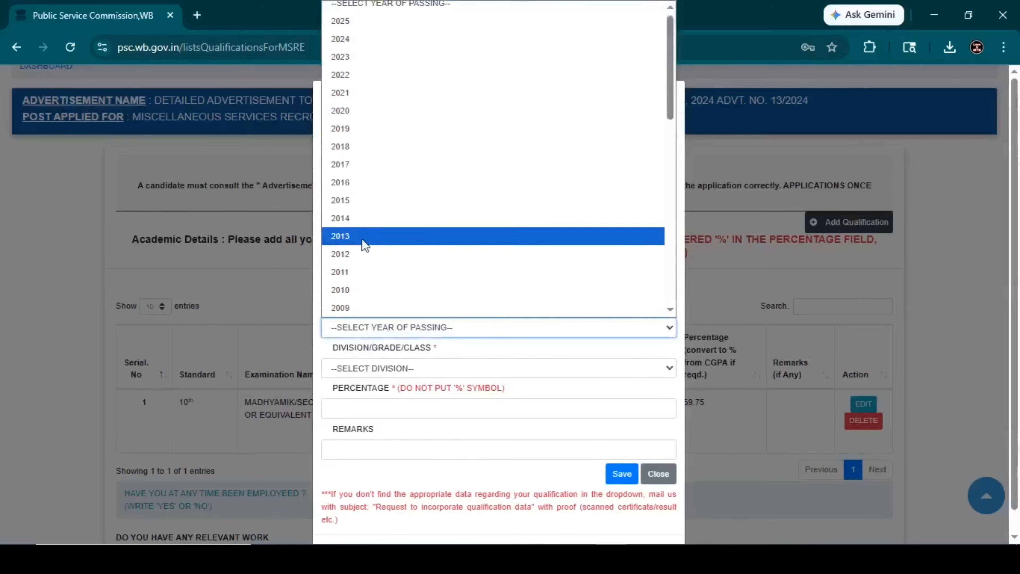
click(354, 183)
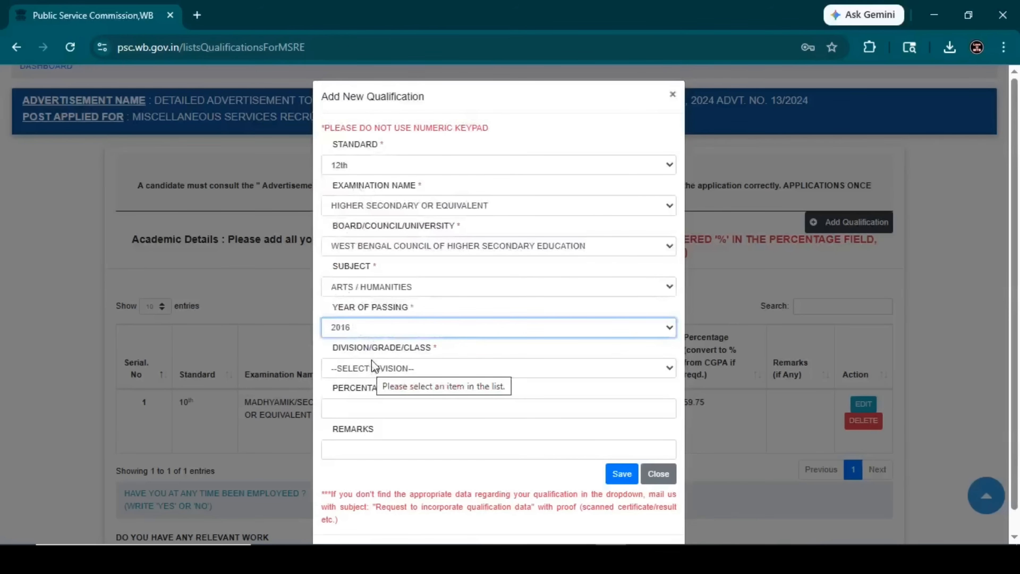
click(373, 366)
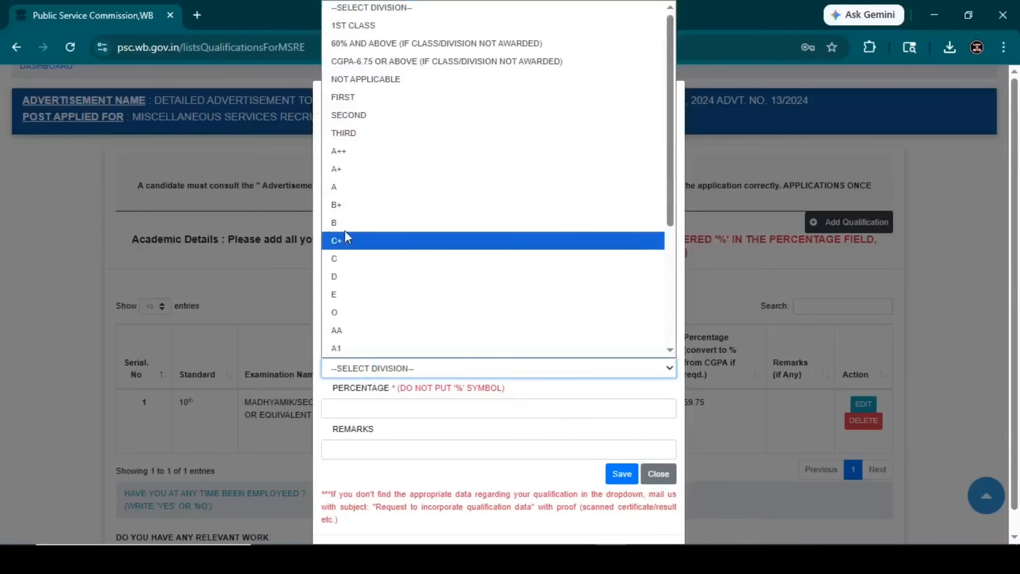
click(342, 202)
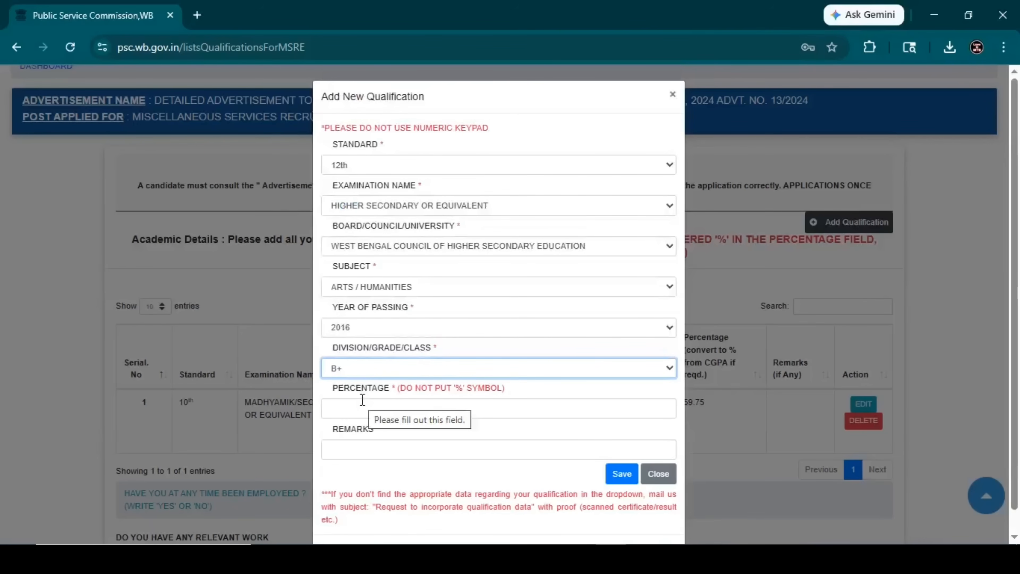
click(362, 406)
text(67.6)
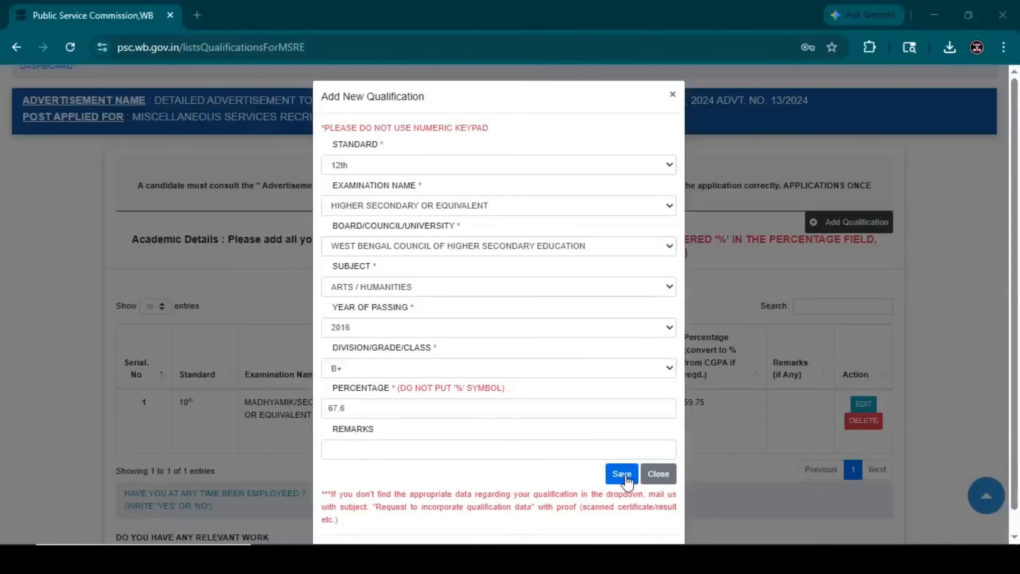
click(624, 477)
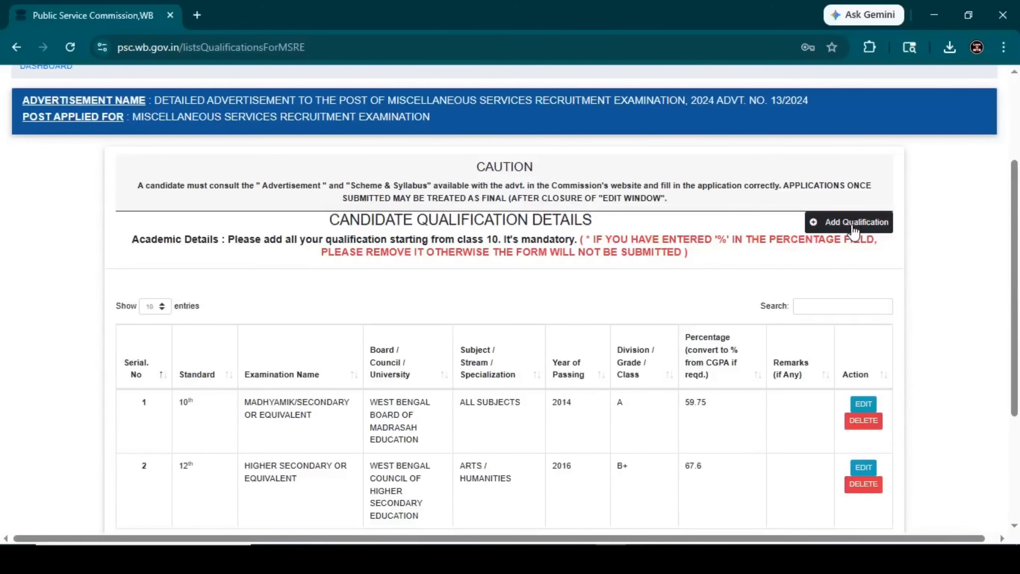
click(854, 230)
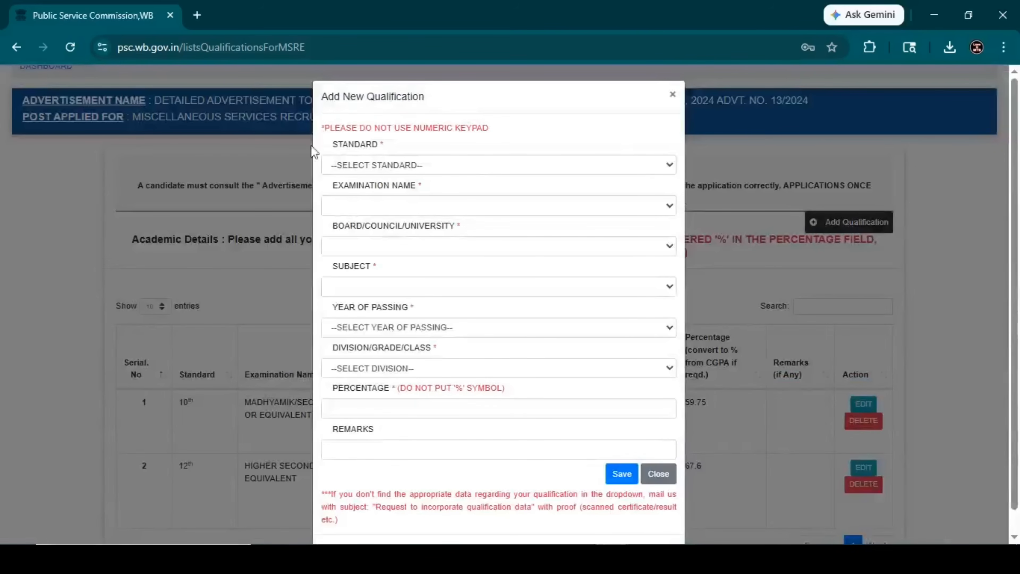
Set the qualification to Graduate, Bachelors Degree, Cooch Behar Panchanan Barma University.
click(391, 168)
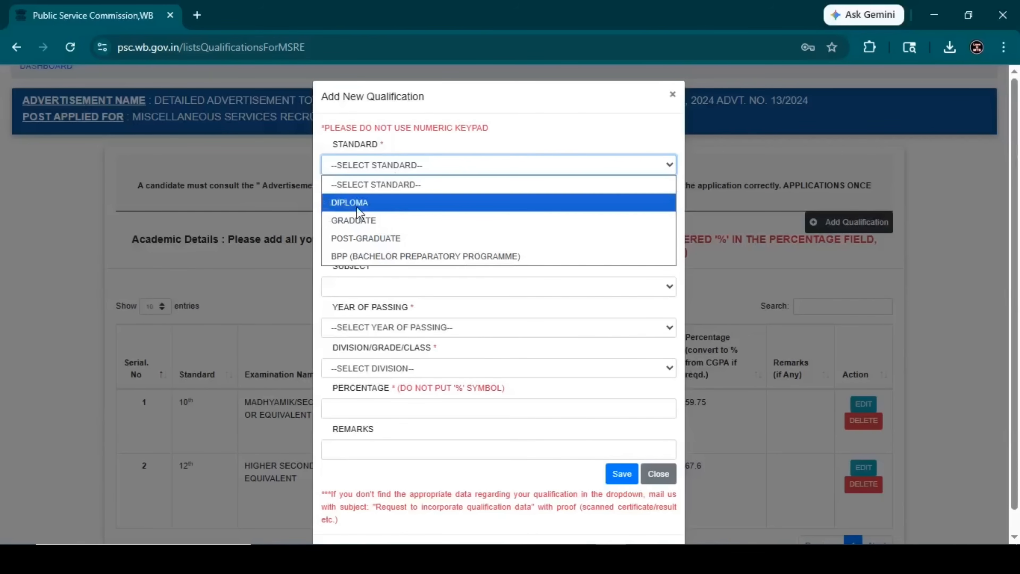
click(389, 226)
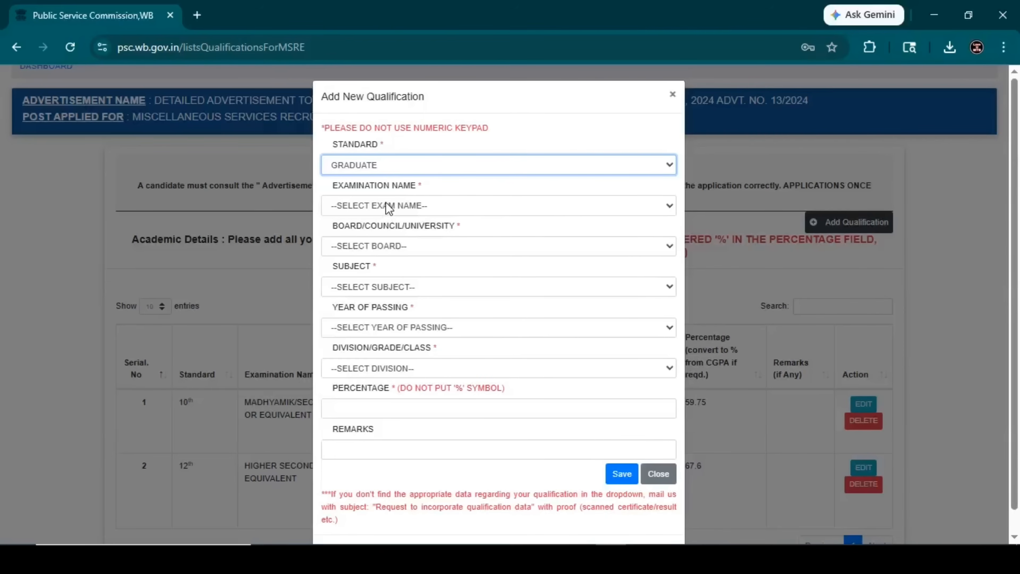
click(387, 206)
scroll(380, 361, down, 10)
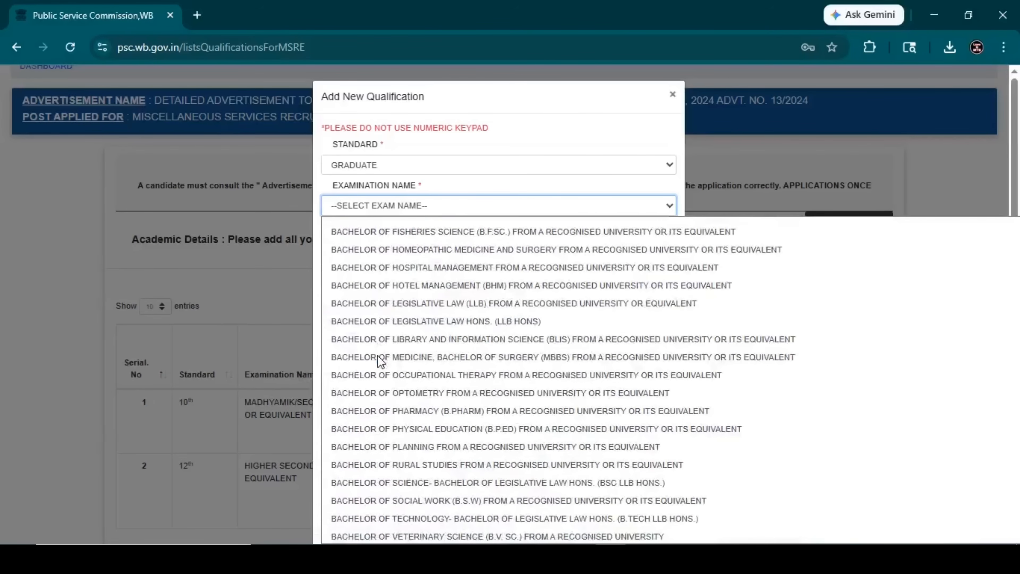
scroll(380, 360, down, 5)
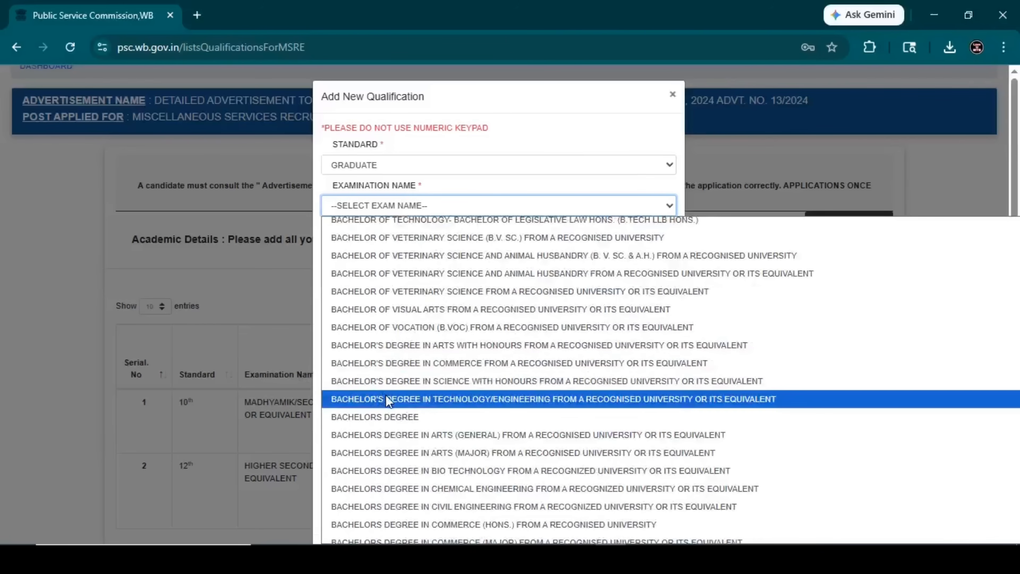
scroll(388, 396, down, 5)
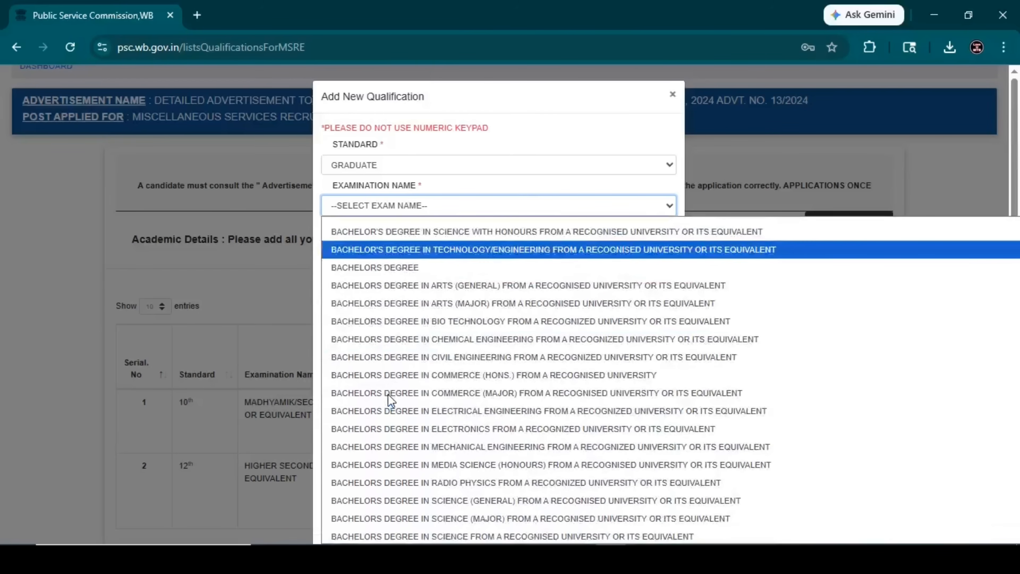
scroll(387, 394, down, 10)
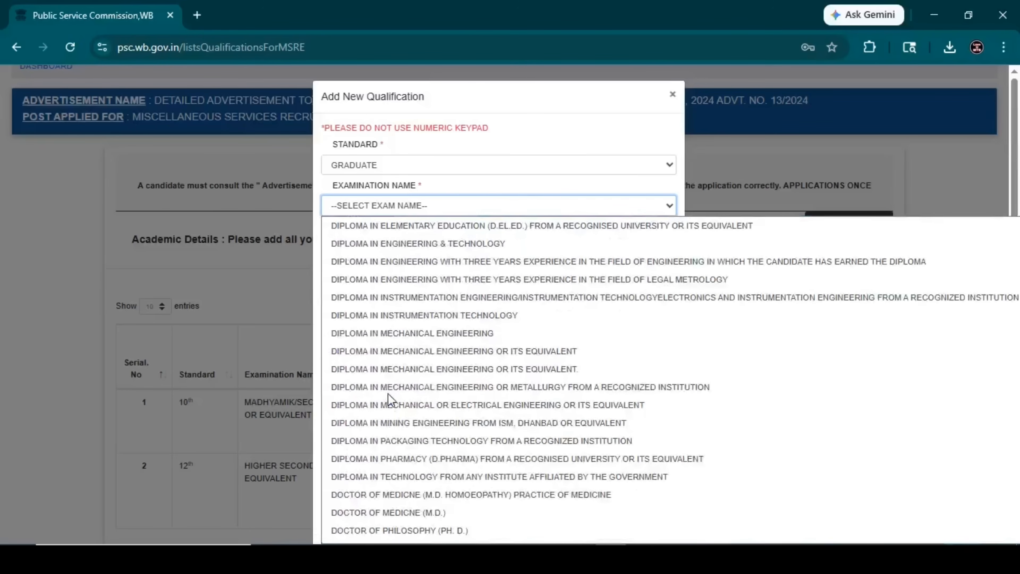
scroll(388, 394, down, 3)
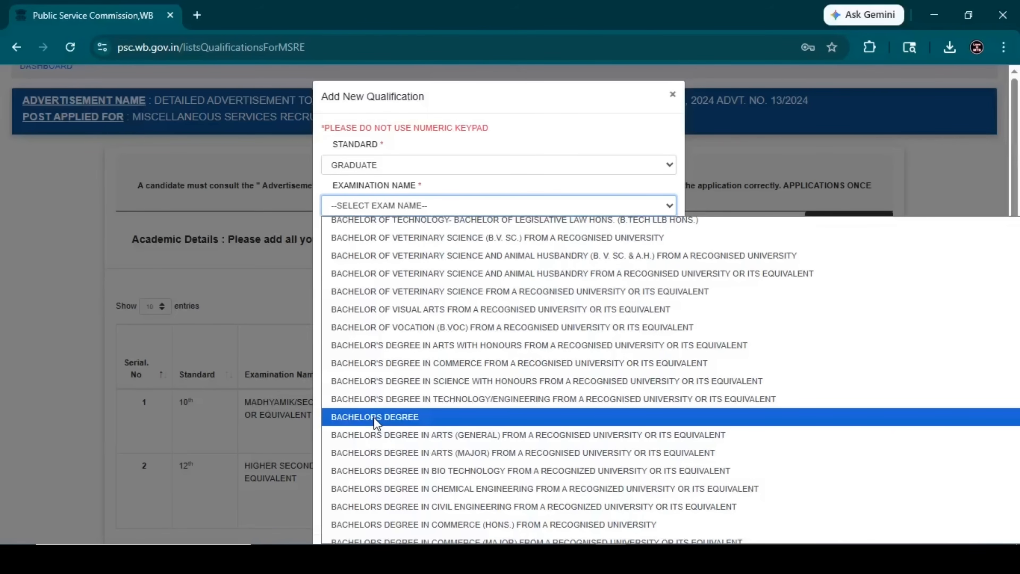
click(376, 417)
click(498, 246)
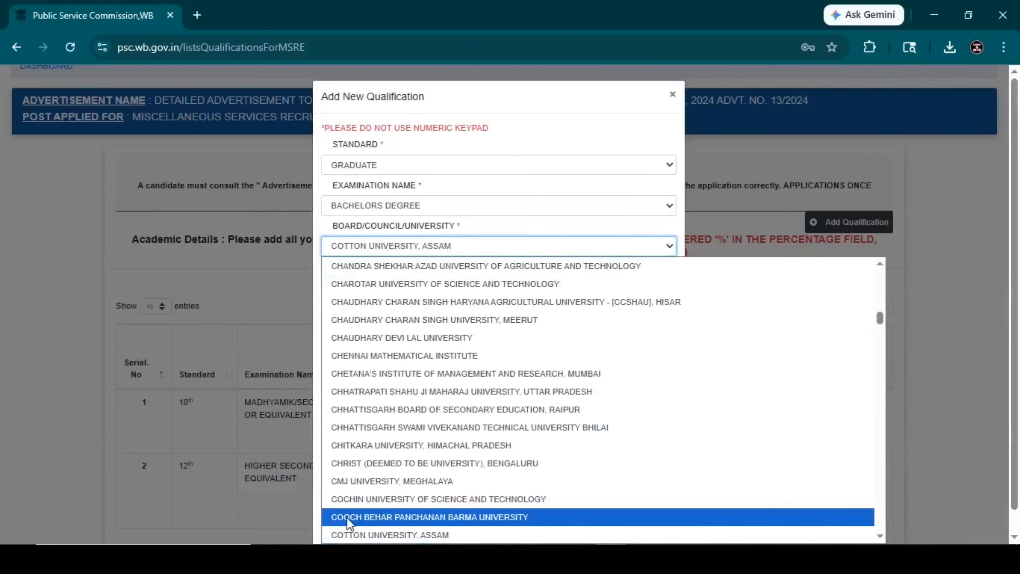
click(349, 518)
Choose subject Bengali, year 2019, Second division, 51.63 percent, and save the degree.
click(386, 288)
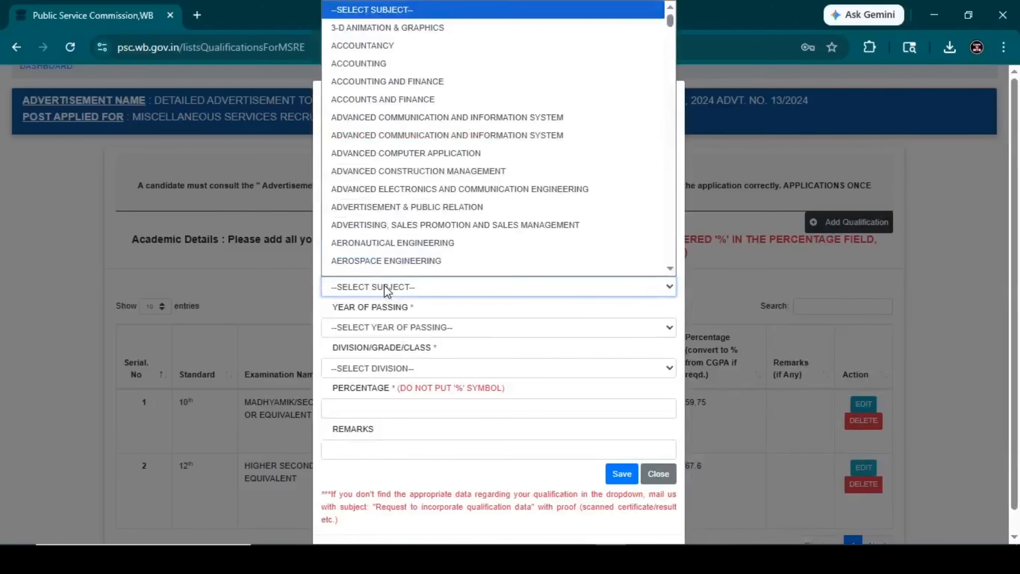
scroll(417, 107, down, 6)
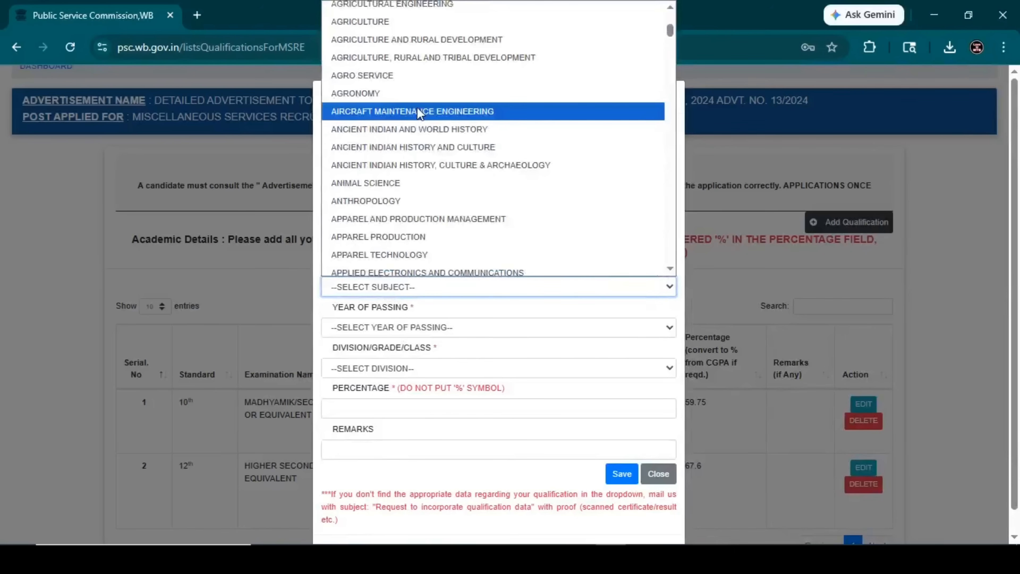
key(b)
key(Down)
key(Down)
key(Down)
key(Down)
key(Down)
key(Down)
key(Down)
key(Down)
key(Down)
key(Down)
key(Down)
key(Down)
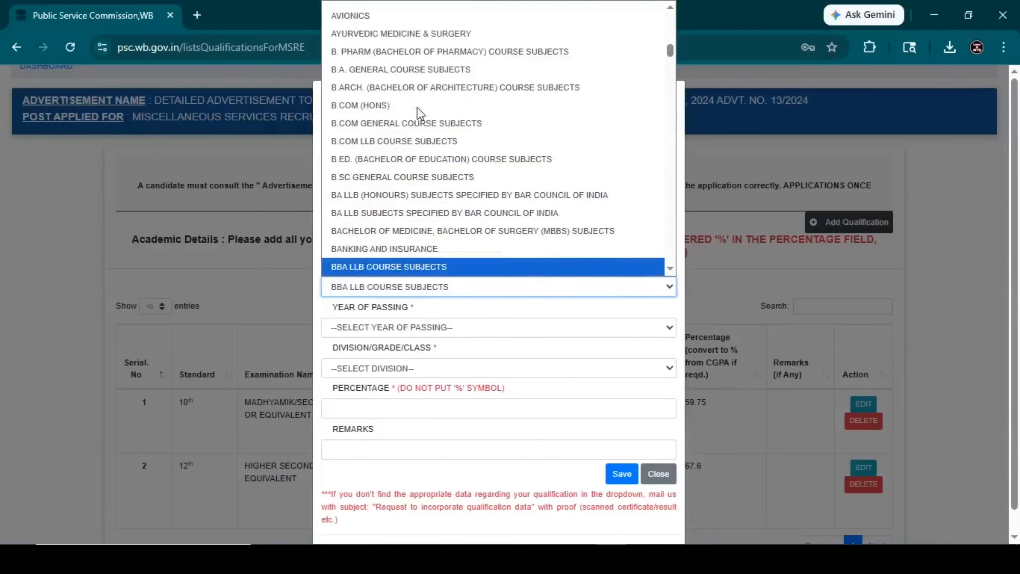
key(Down)
key(Down)
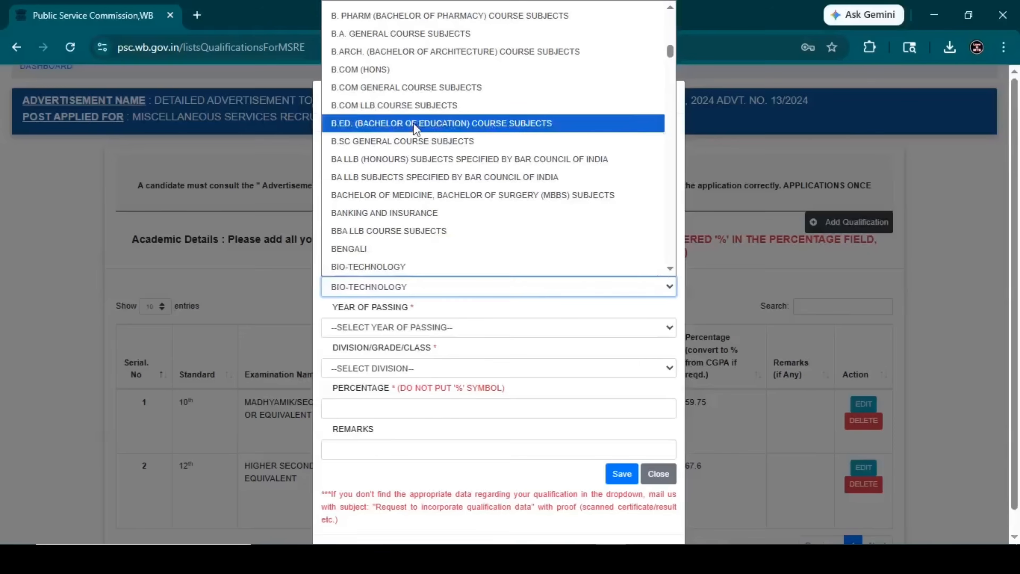
click(371, 251)
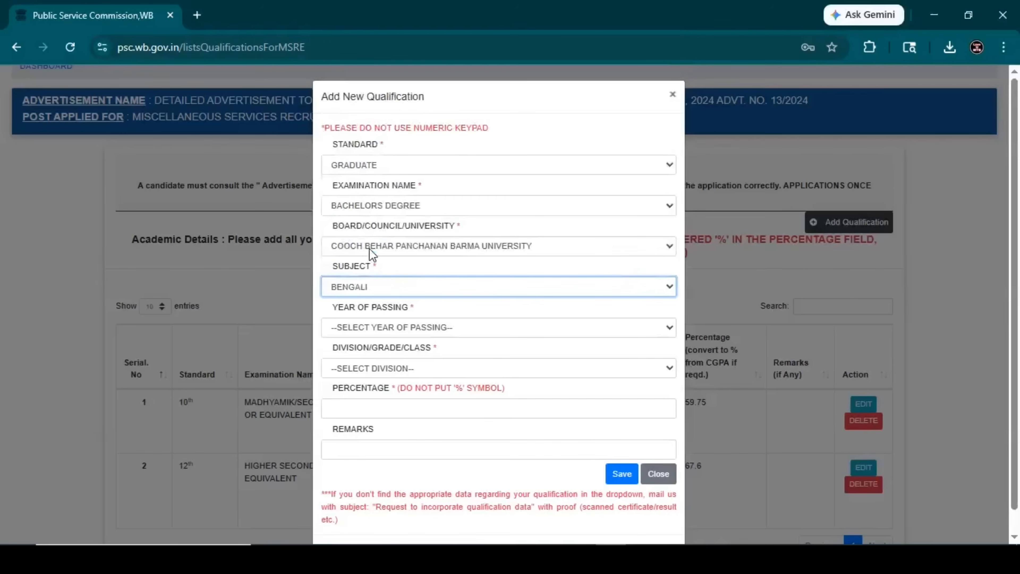
click(376, 330)
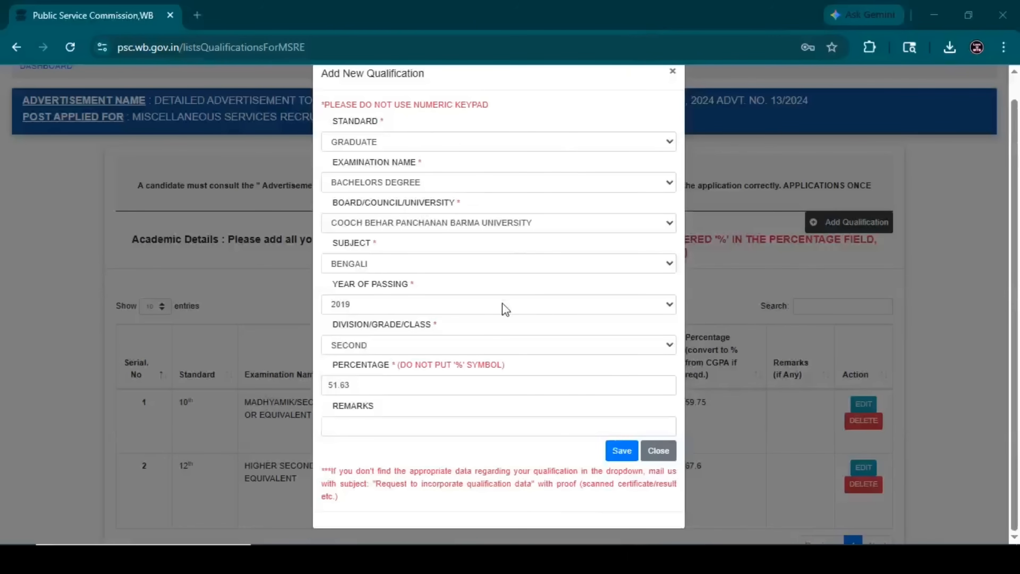
click(614, 457)
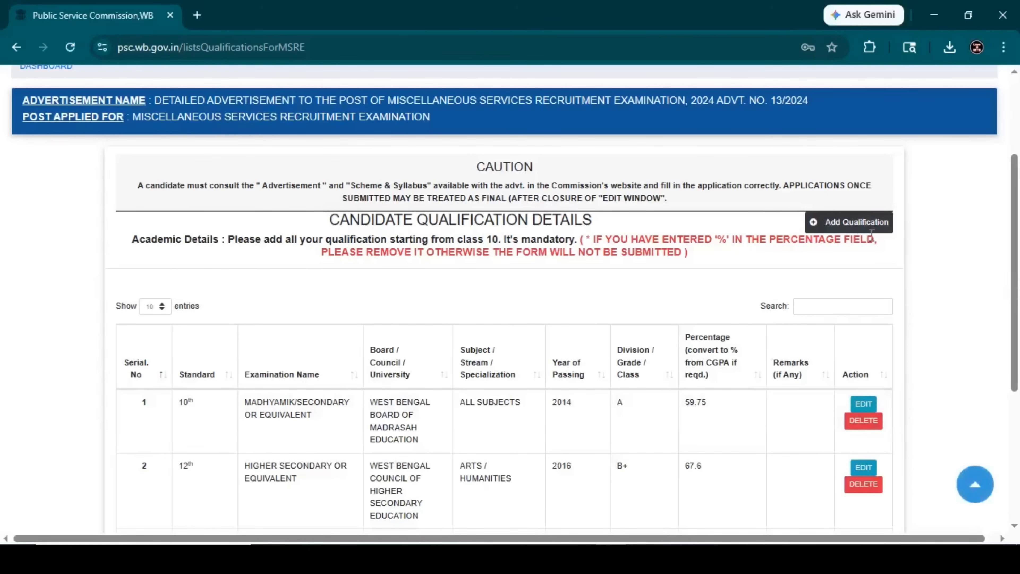
Start a new qualification entry for the Bengali Master's in Arts from Netaji Subhas Open University.
scroll(799, 297, down, 2)
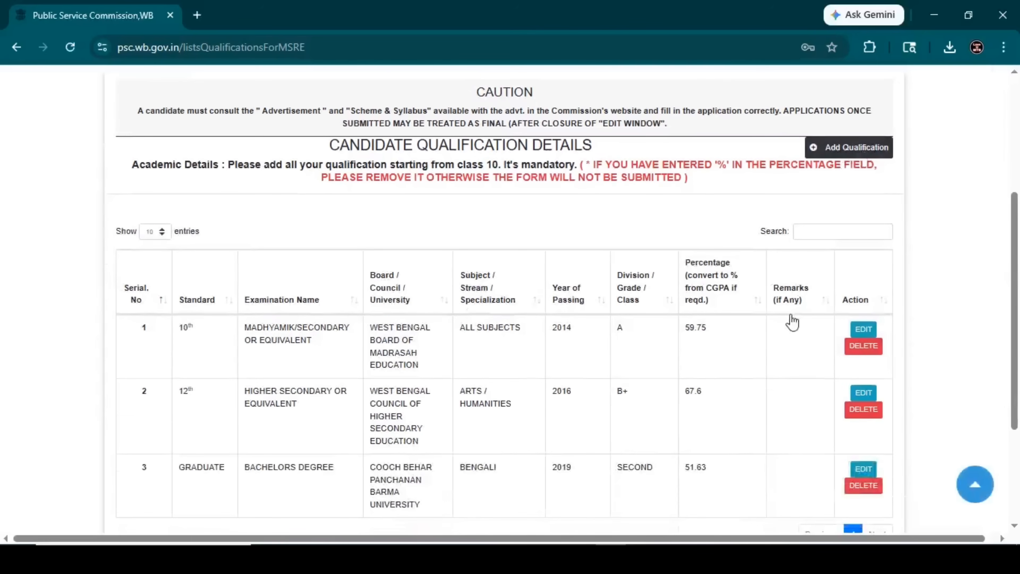
scroll(790, 319, down, 2)
scroll(791, 321, up, 2)
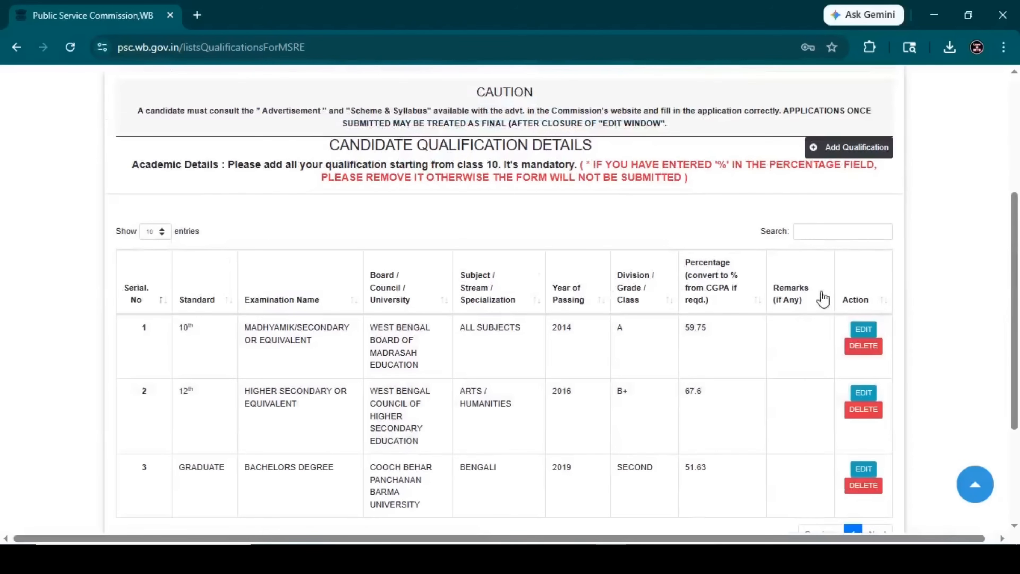
click(864, 152)
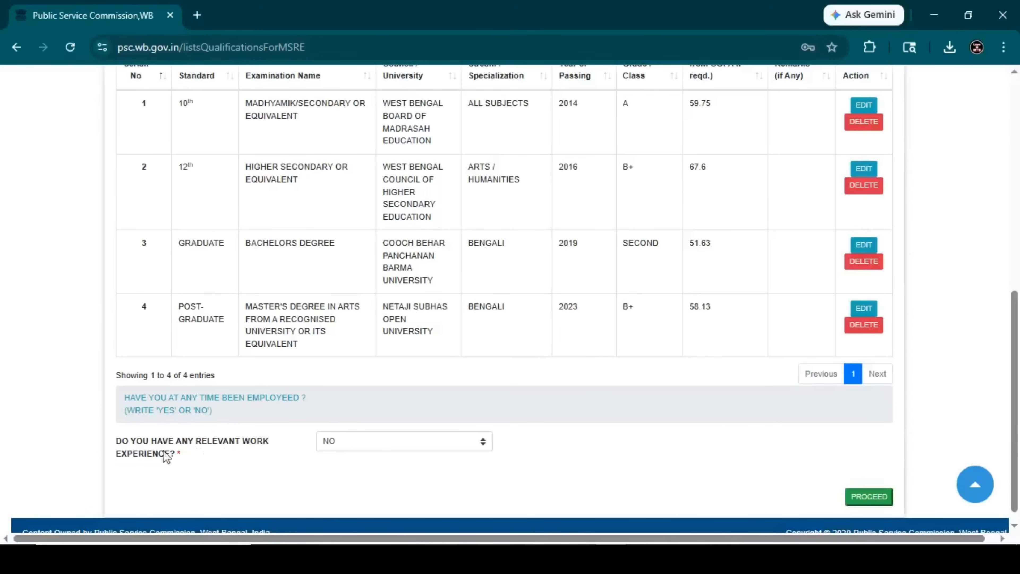
Set relevant work experience to NO and confirm proceeding past the academic details page.
click(372, 443)
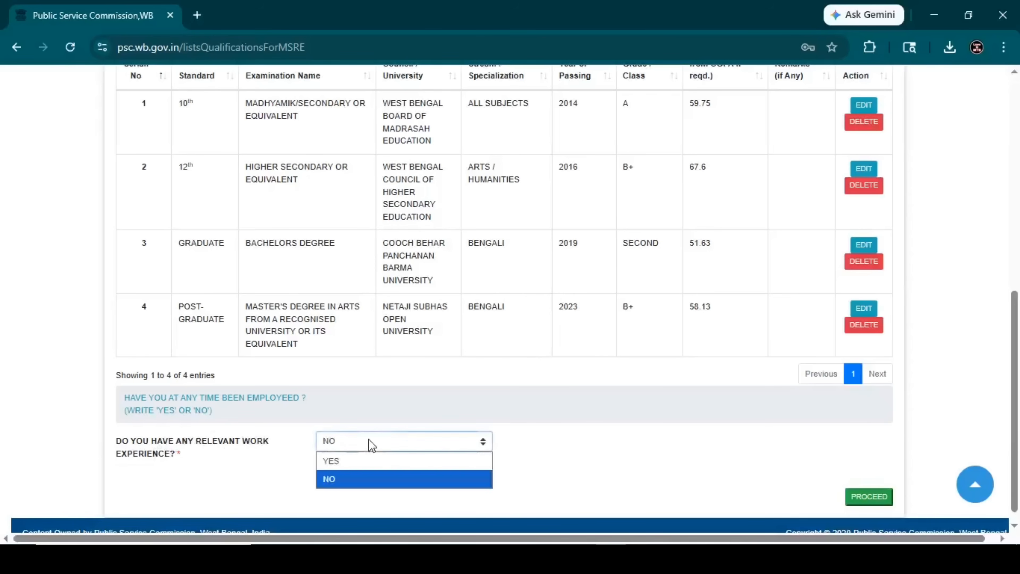
click(340, 461)
scroll(338, 461, down, 3)
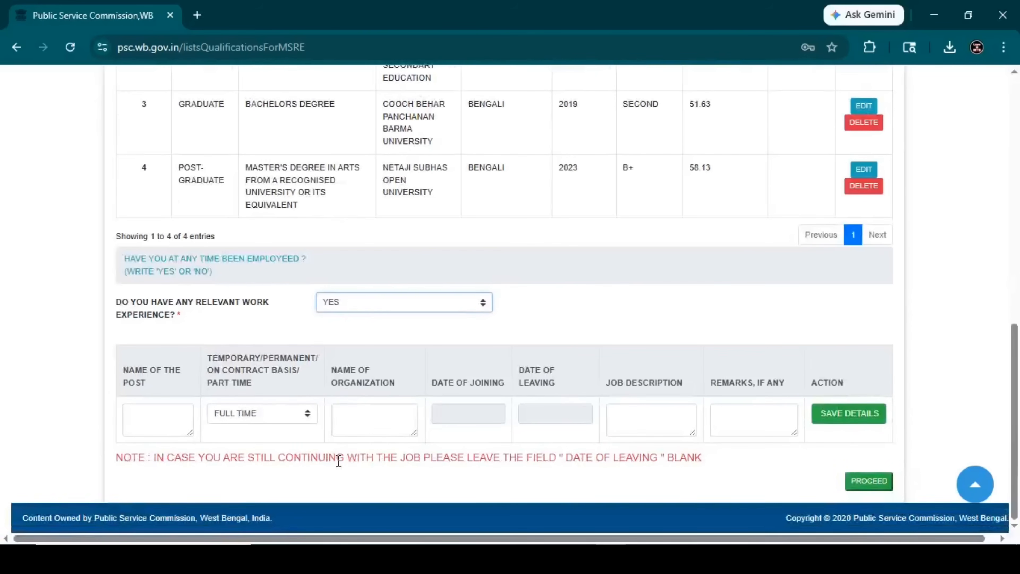
click(371, 309)
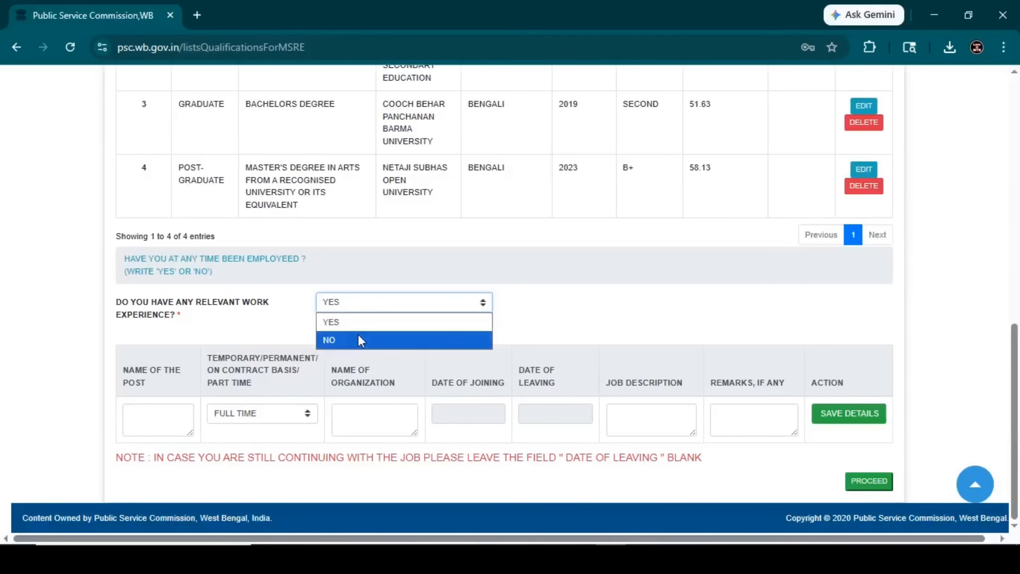
click(360, 340)
click(860, 481)
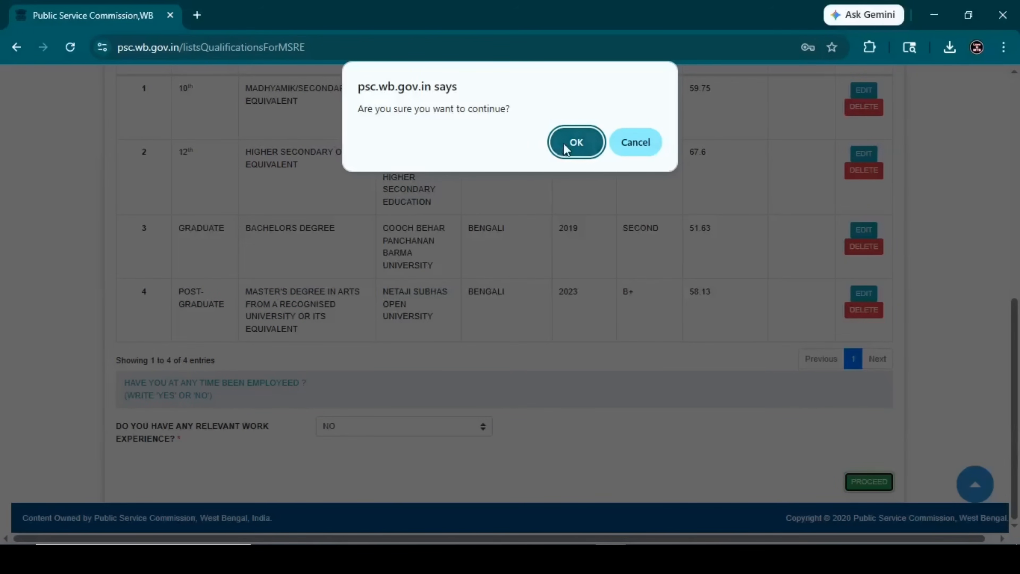
click(566, 147)
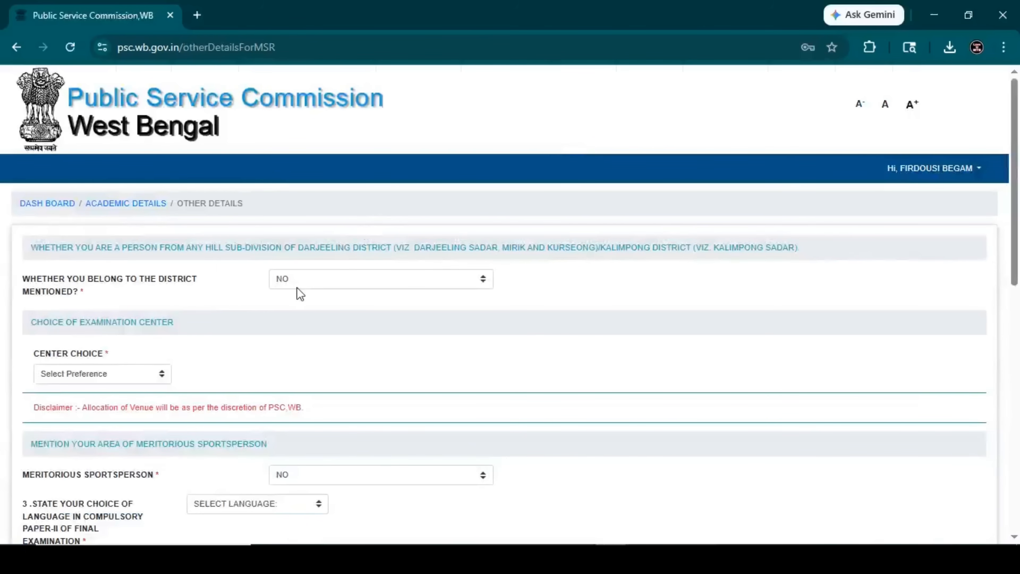
Leave the hill district question answered NO.
click(307, 283)
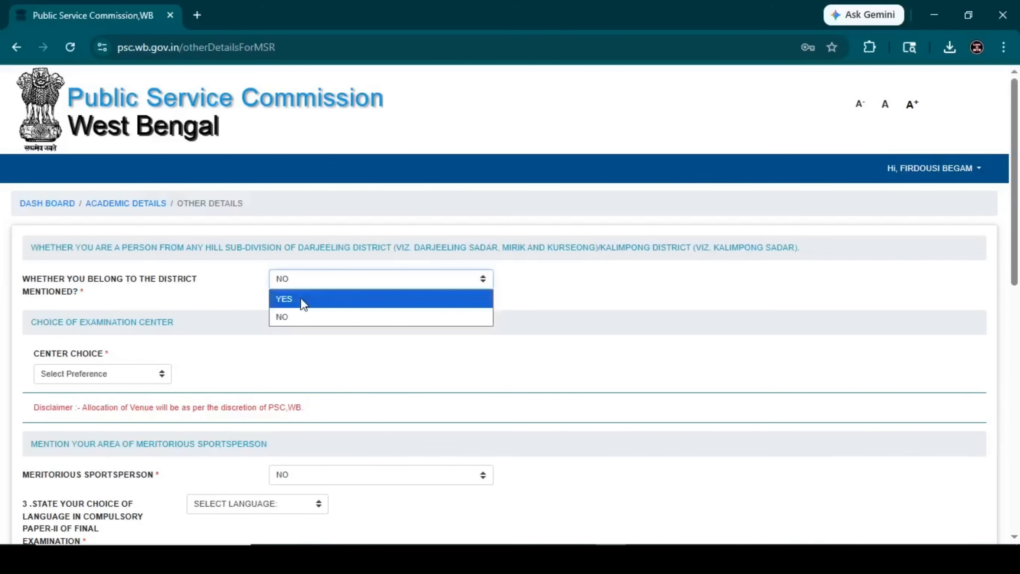
click(304, 299)
click(248, 321)
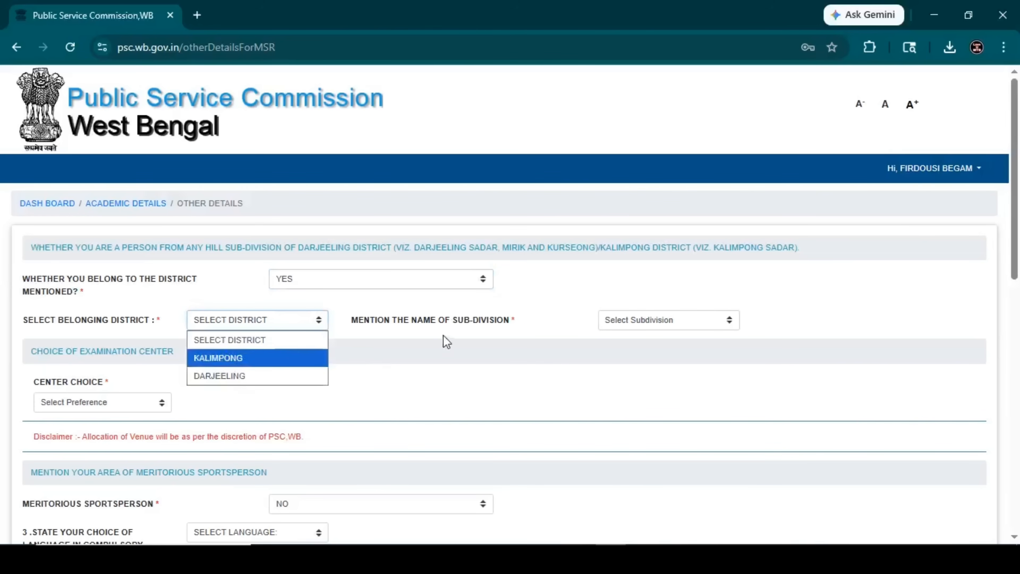
click(261, 358)
click(646, 319)
click(648, 323)
click(310, 277)
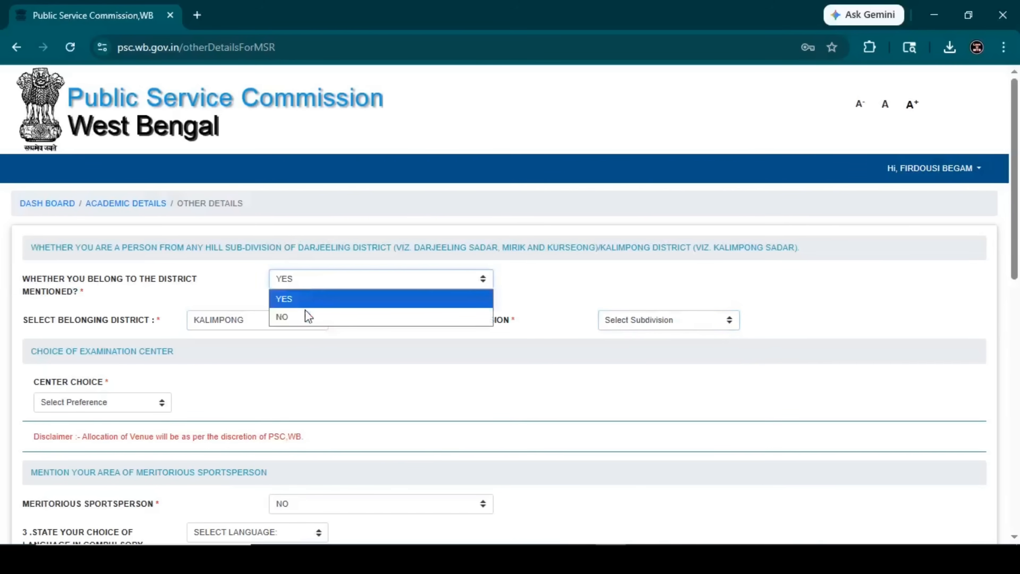
click(305, 312)
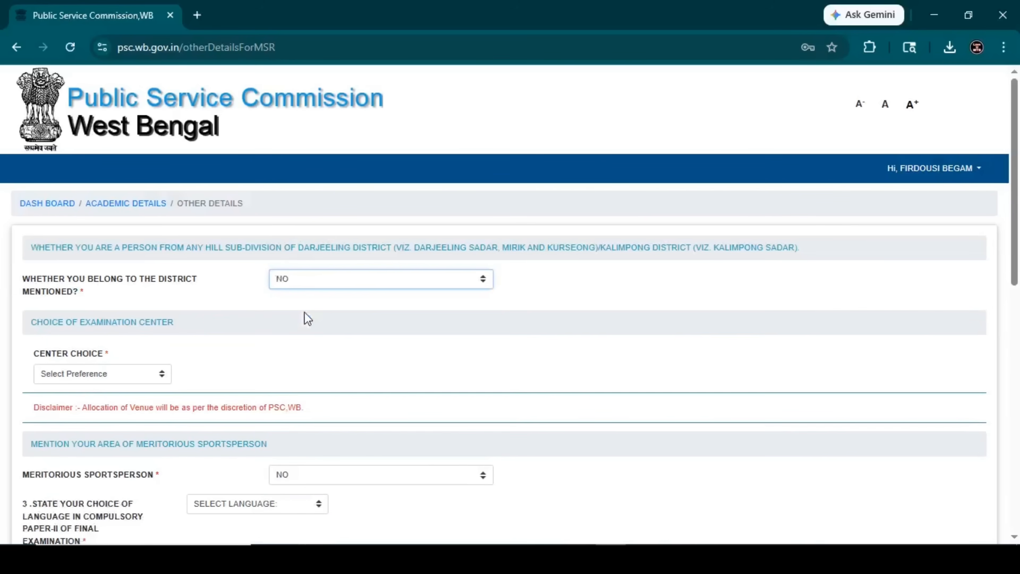
Choose COOCHBEHAR as the exam centre.
click(66, 376)
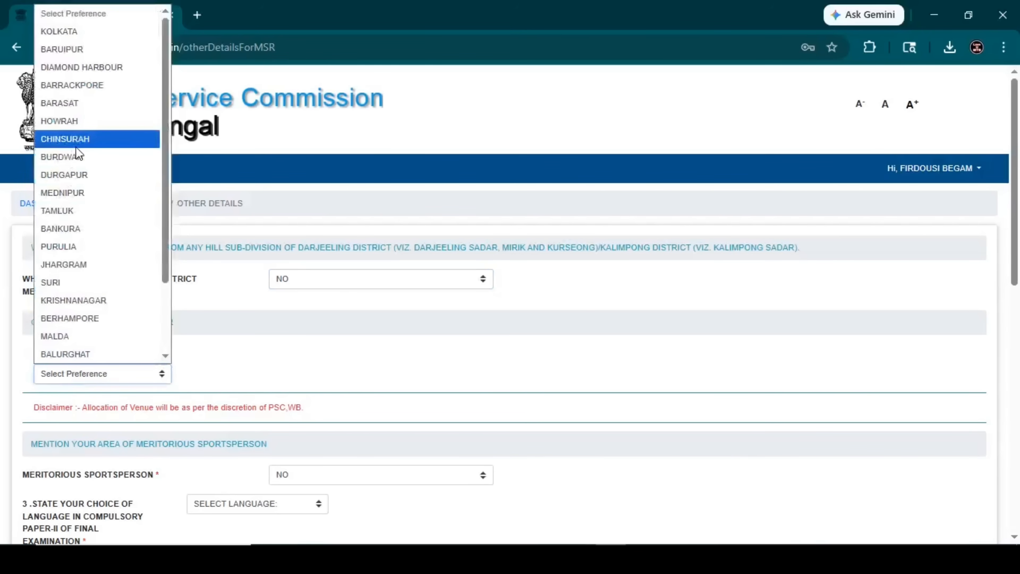
scroll(76, 166, down, 2)
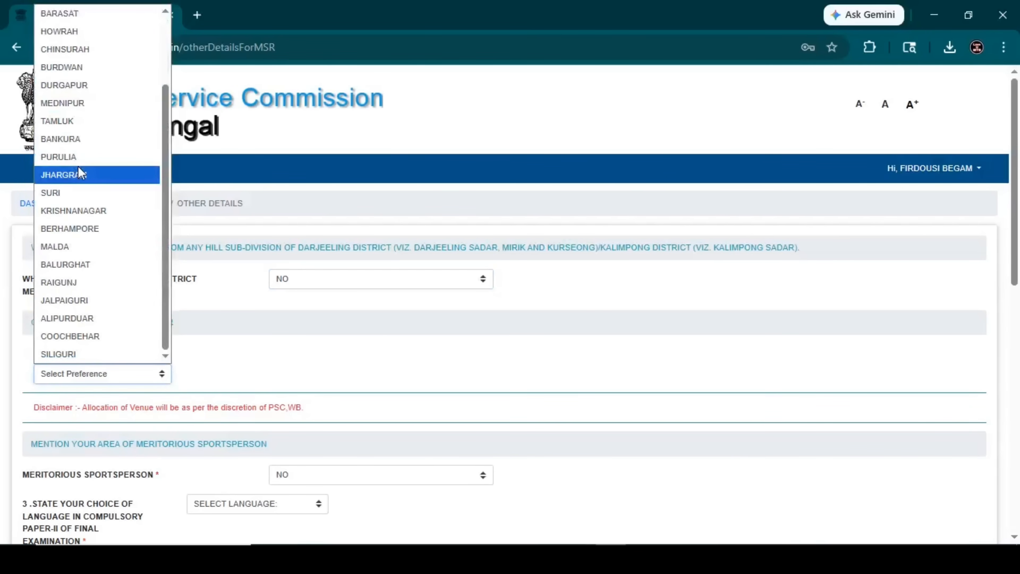
click(76, 338)
scroll(432, 372, down, 3)
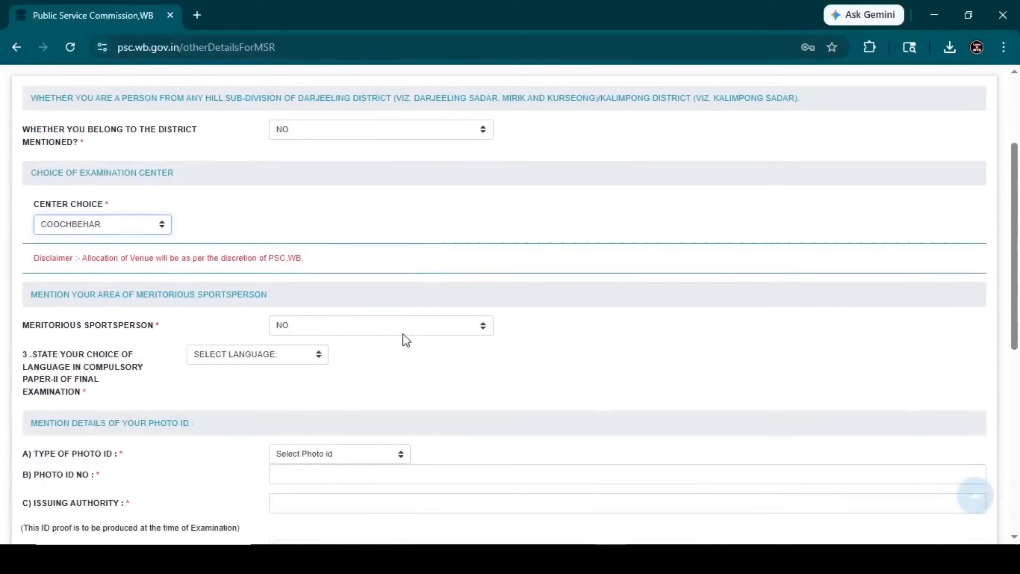
Keep the Meritorious Sportsperson answer at NO.
click(326, 325)
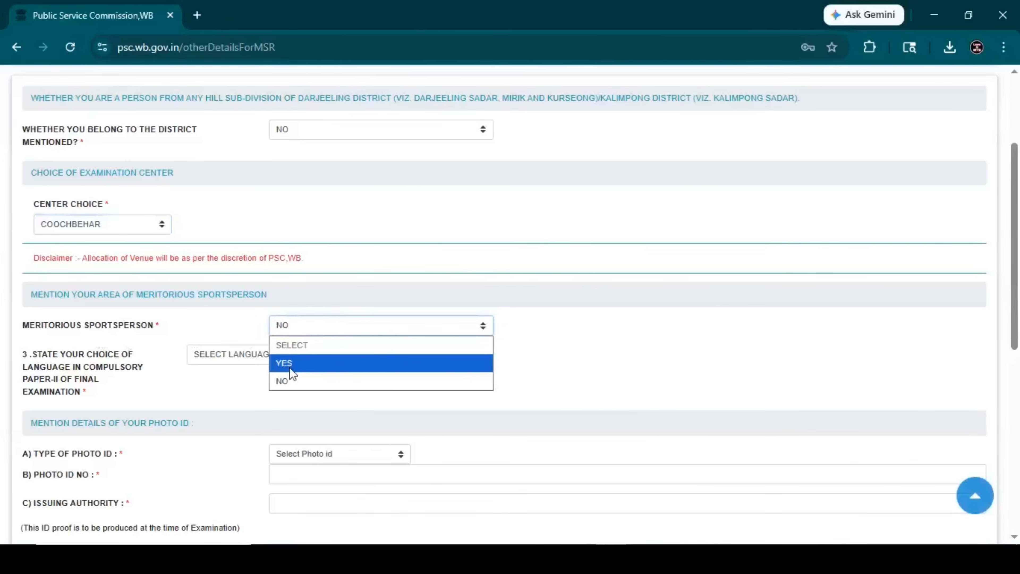
click(331, 360)
click(245, 356)
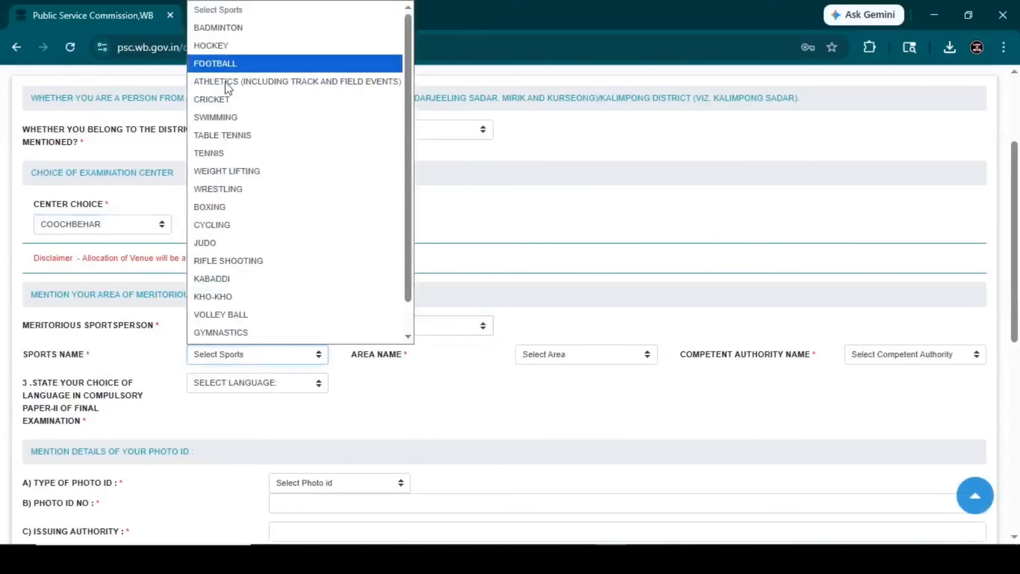
scroll(243, 336, down, 1)
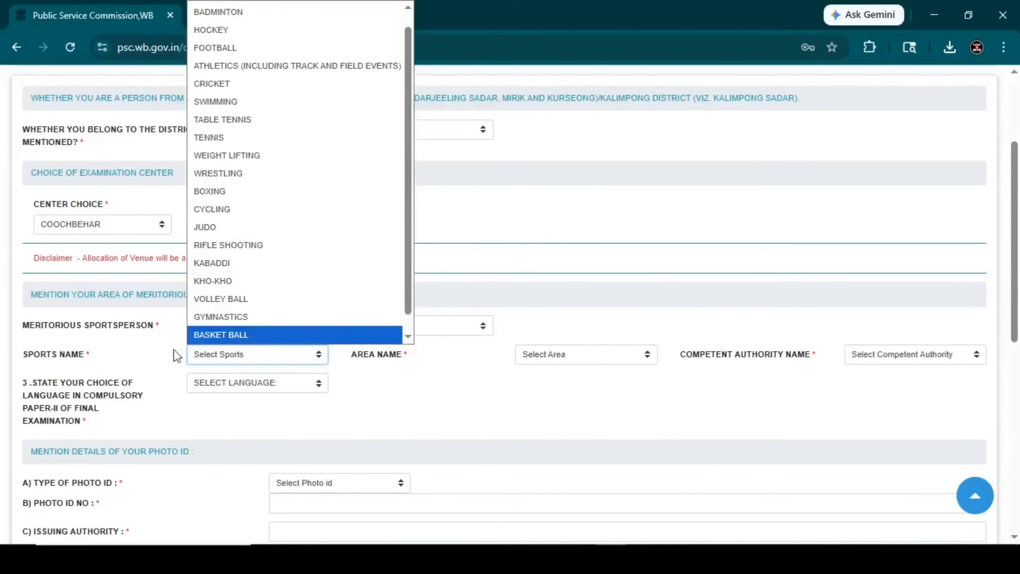
click(213, 348)
click(296, 329)
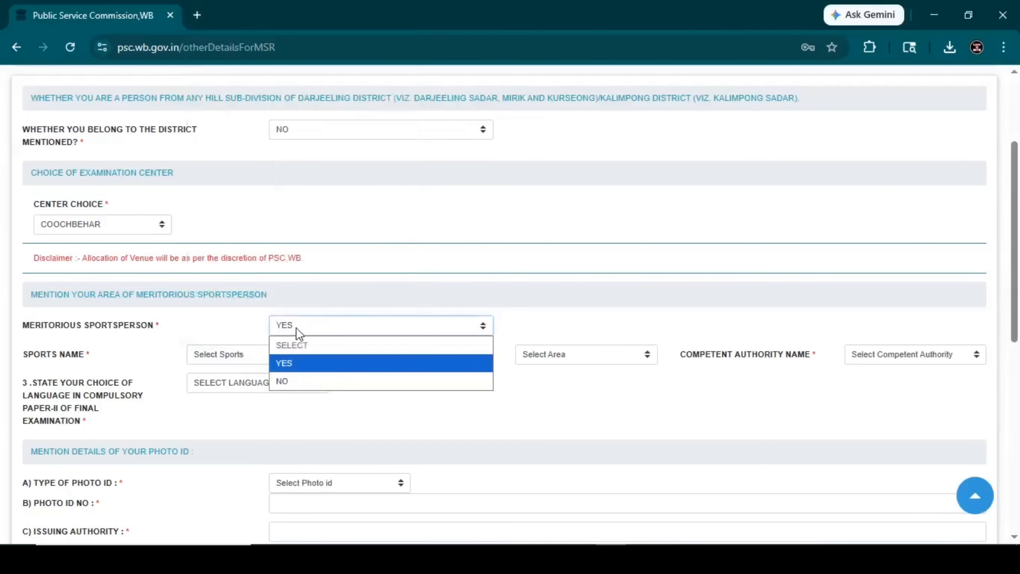
click(293, 381)
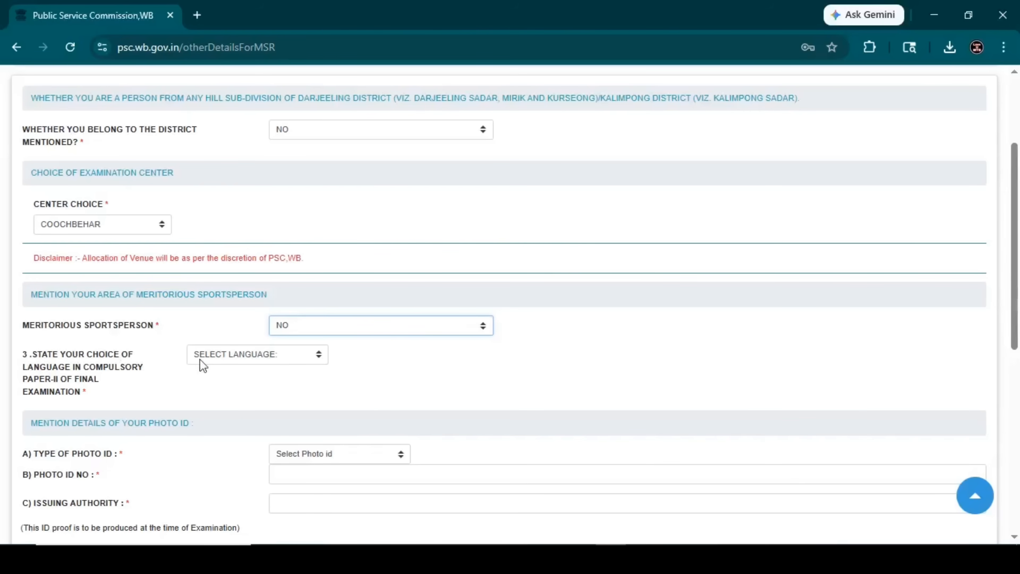
Select BENGALI as the compulsory Paper-II language.
click(224, 349)
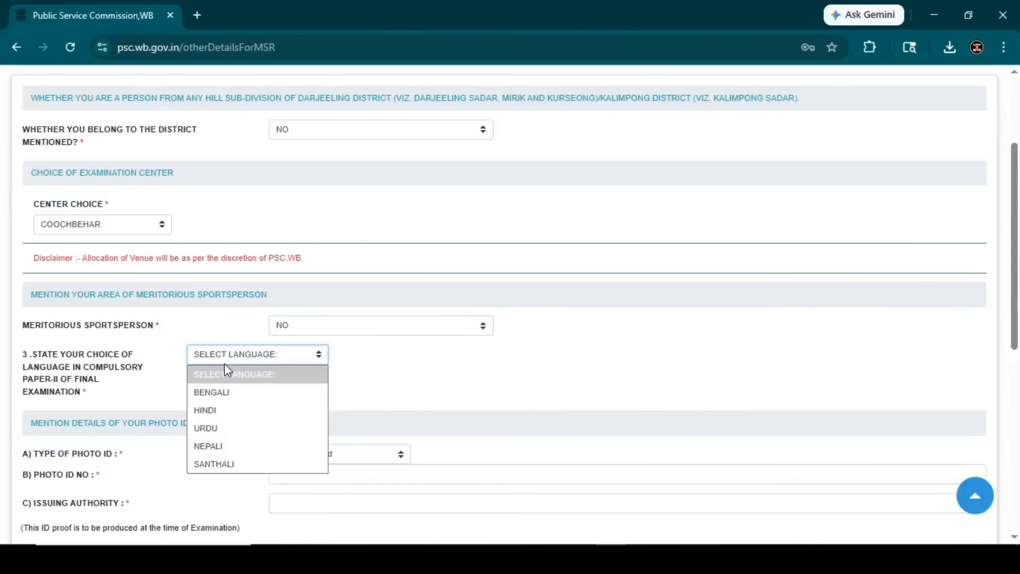
click(205, 393)
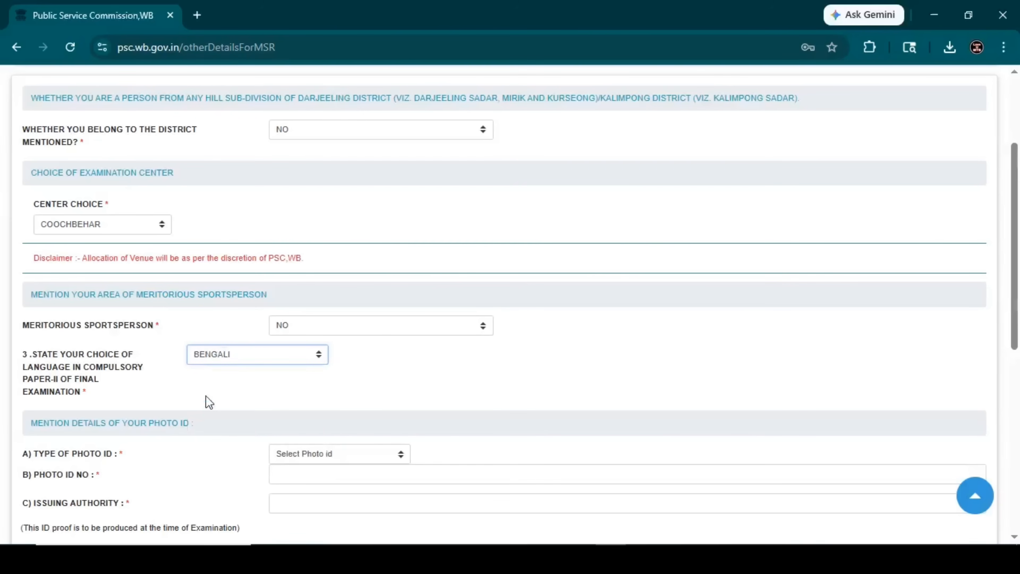
scroll(203, 399, down, 2)
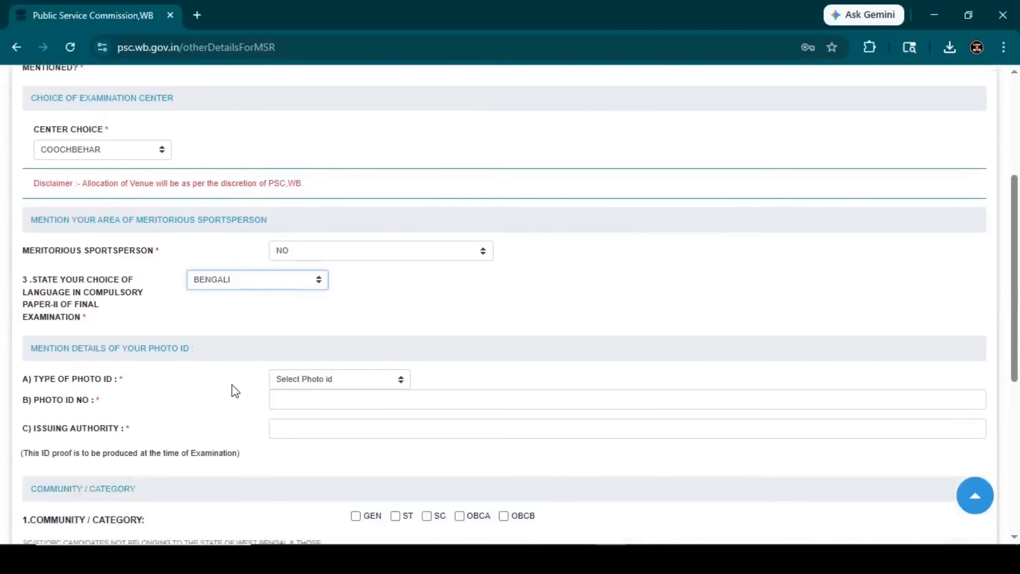
Record a Voter Identity Card (EPIC) as photo ID, issued by the Election Commission of India.
click(301, 379)
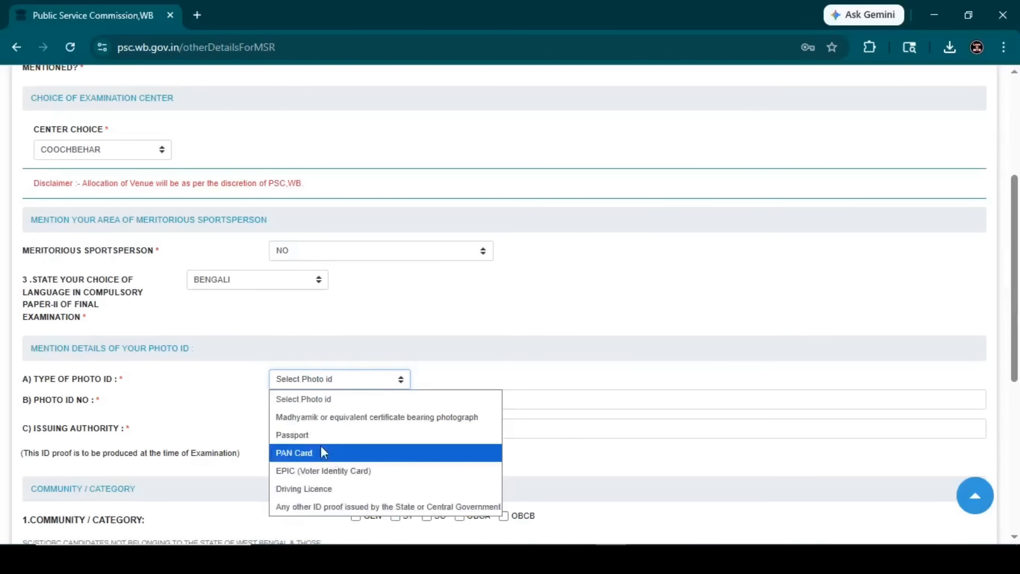
click(315, 471)
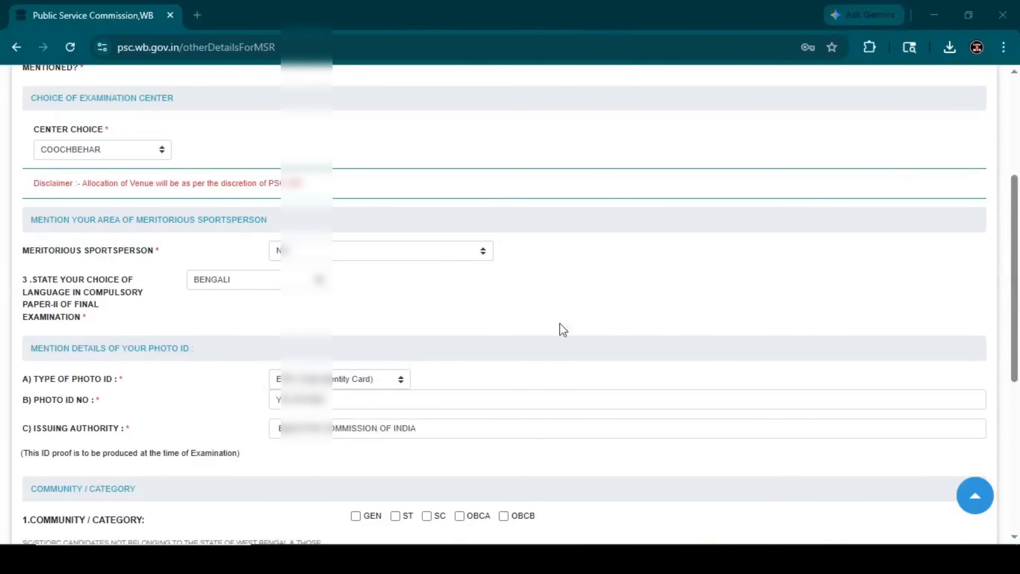
click(679, 320)
scroll(674, 315, down, 6)
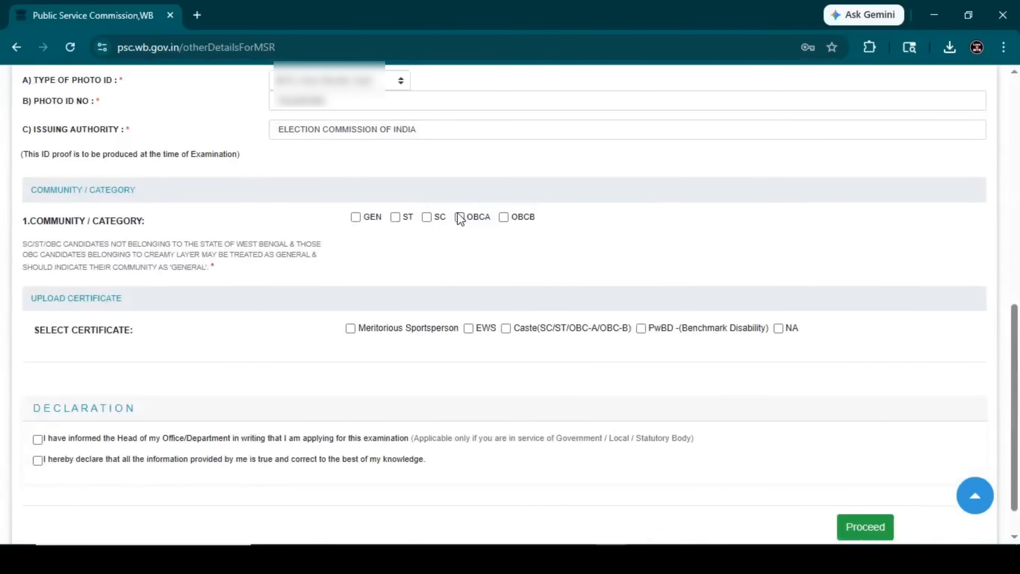
click(459, 217)
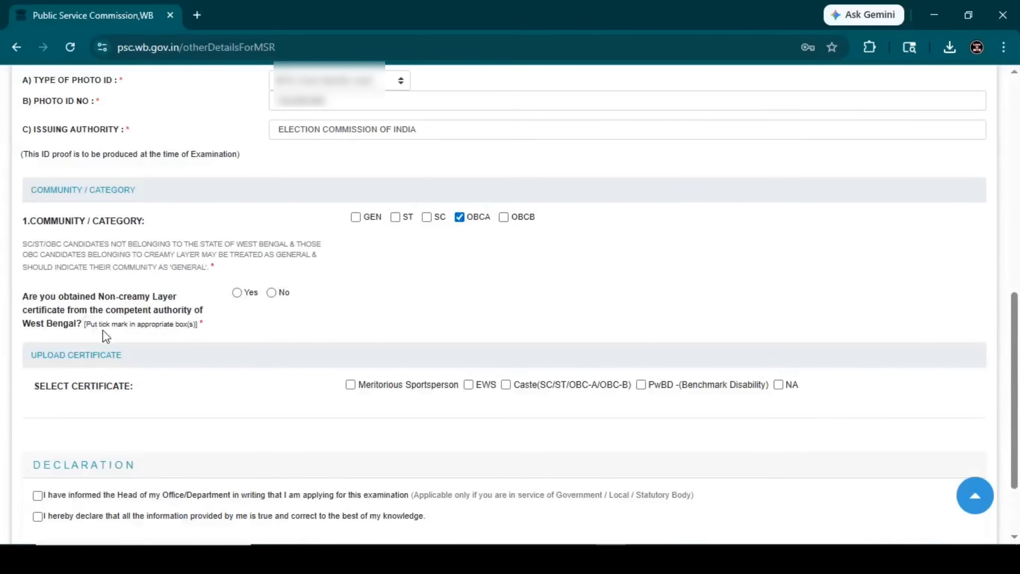
click(237, 293)
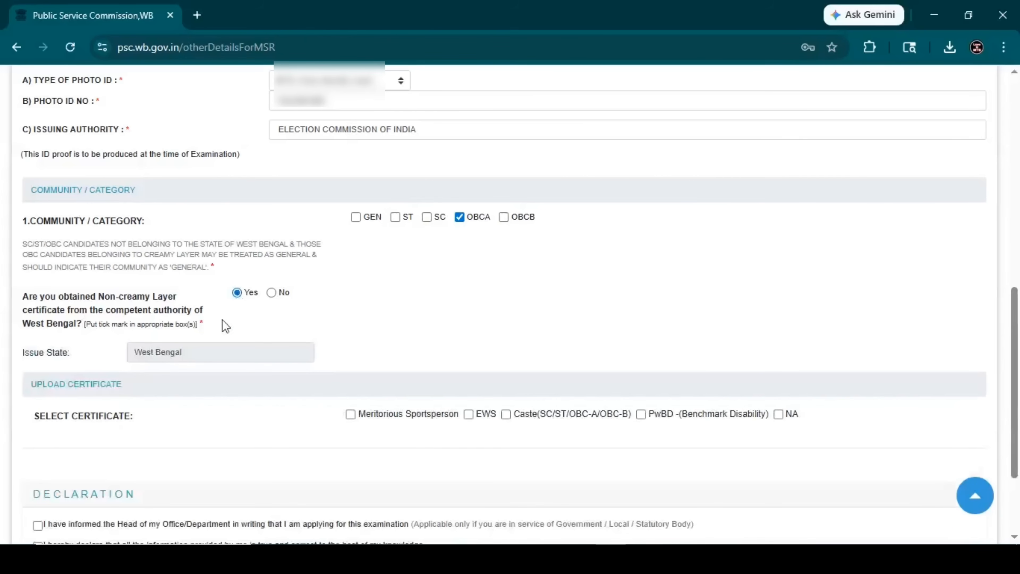
click(271, 293)
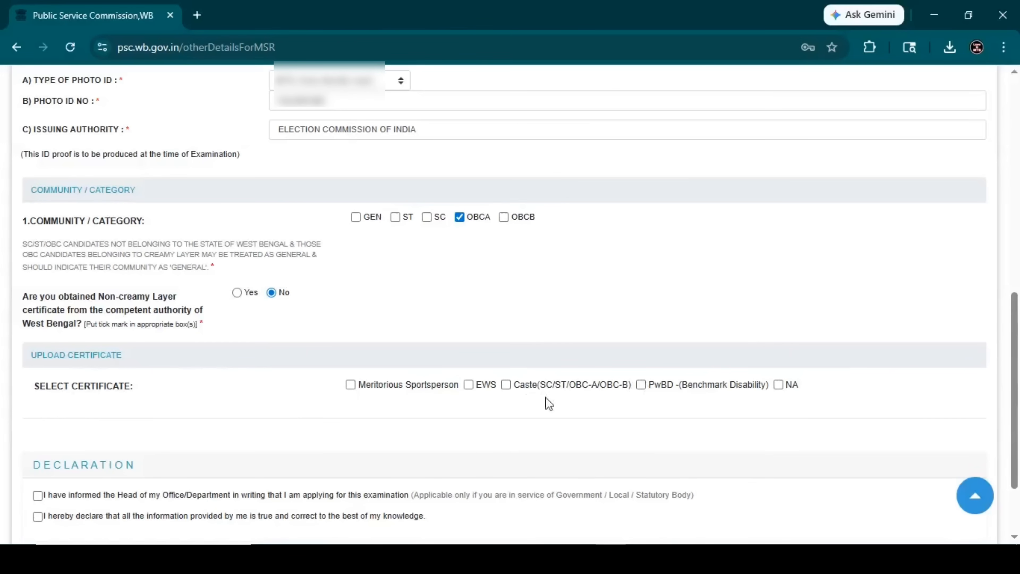
click(506, 386)
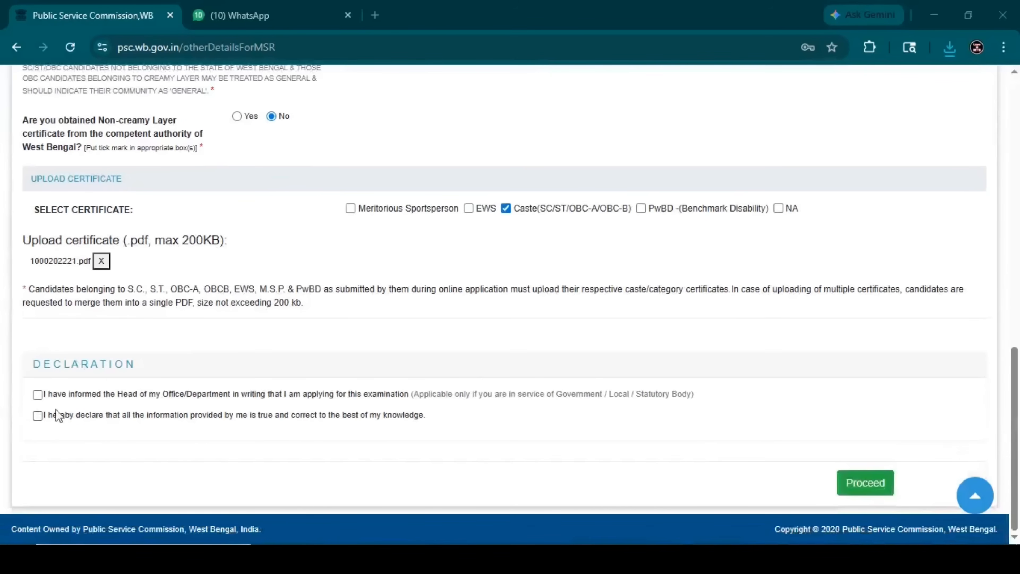
click(38, 397)
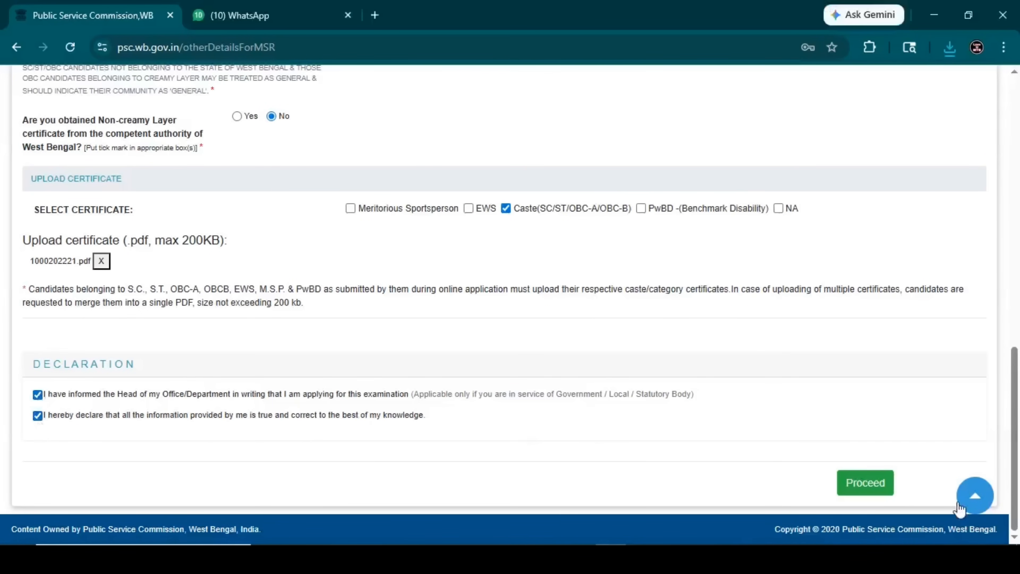
click(863, 482)
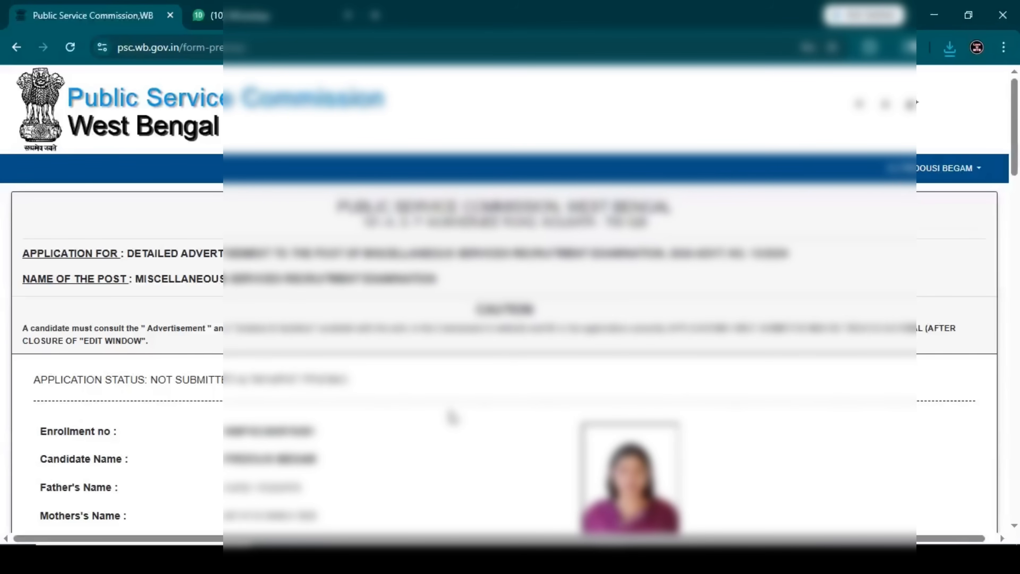
scroll(393, 326, down, 3)
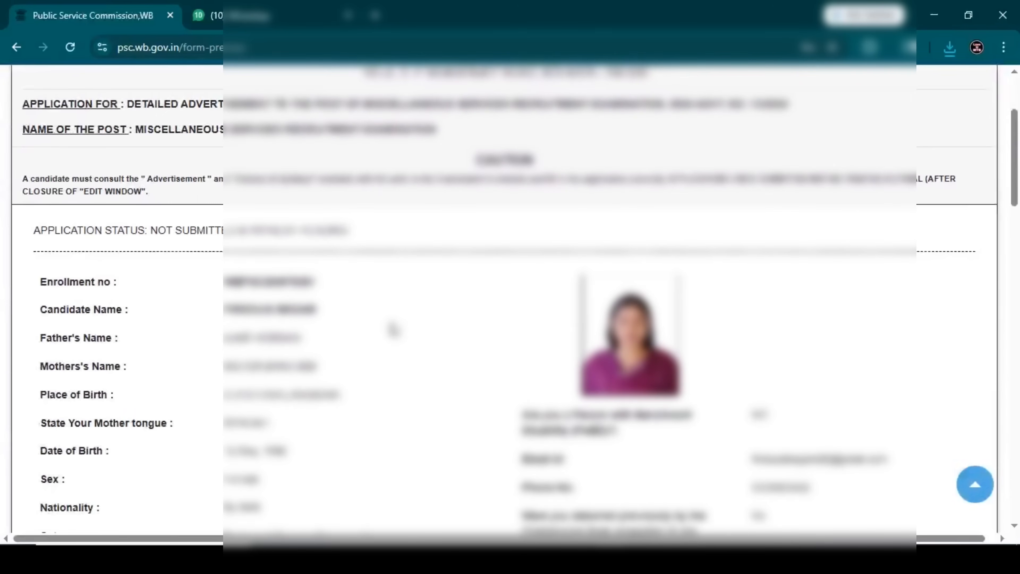
scroll(248, 308, down, 2)
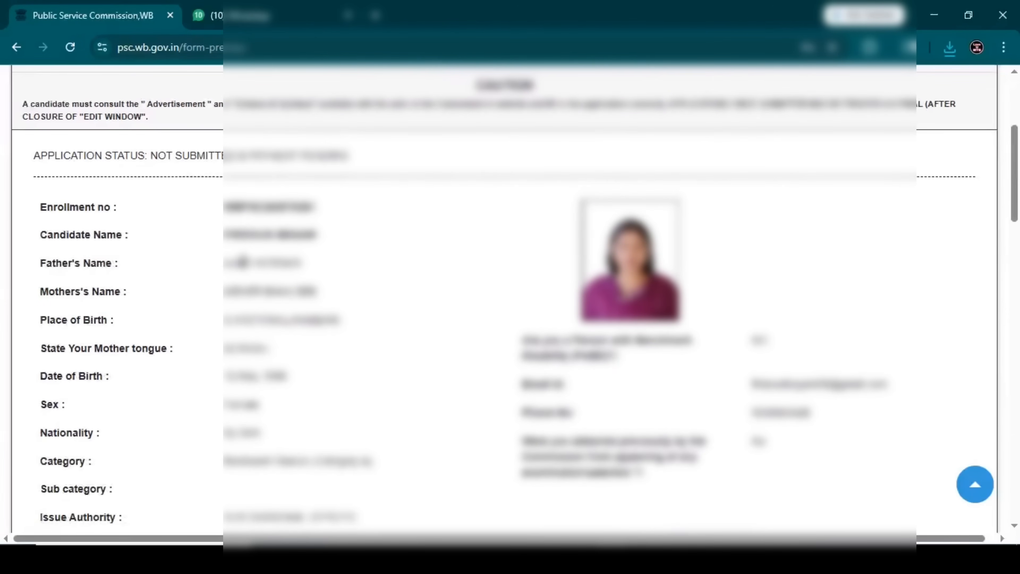
click(73, 353)
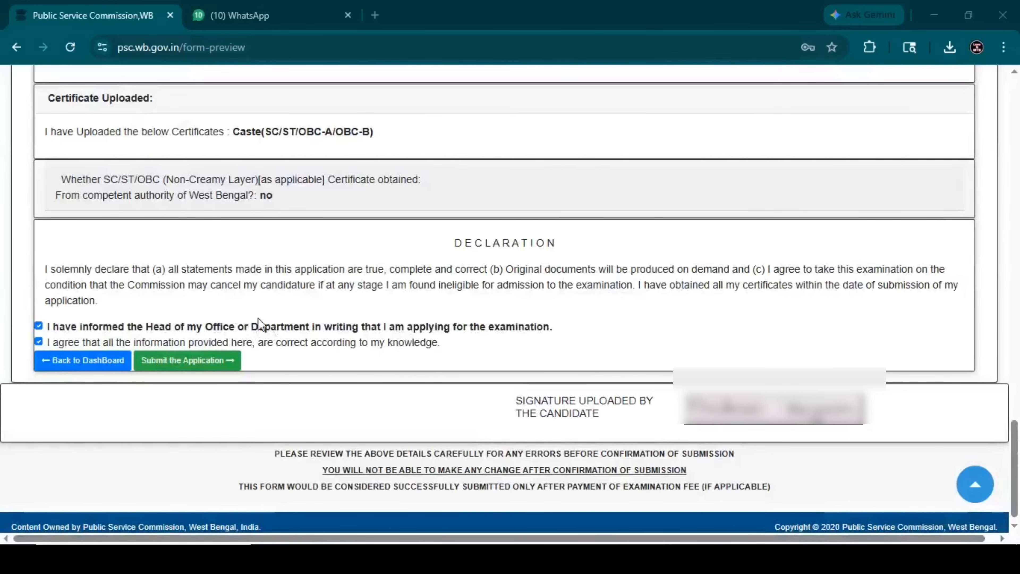
scroll(258, 318, down, 1)
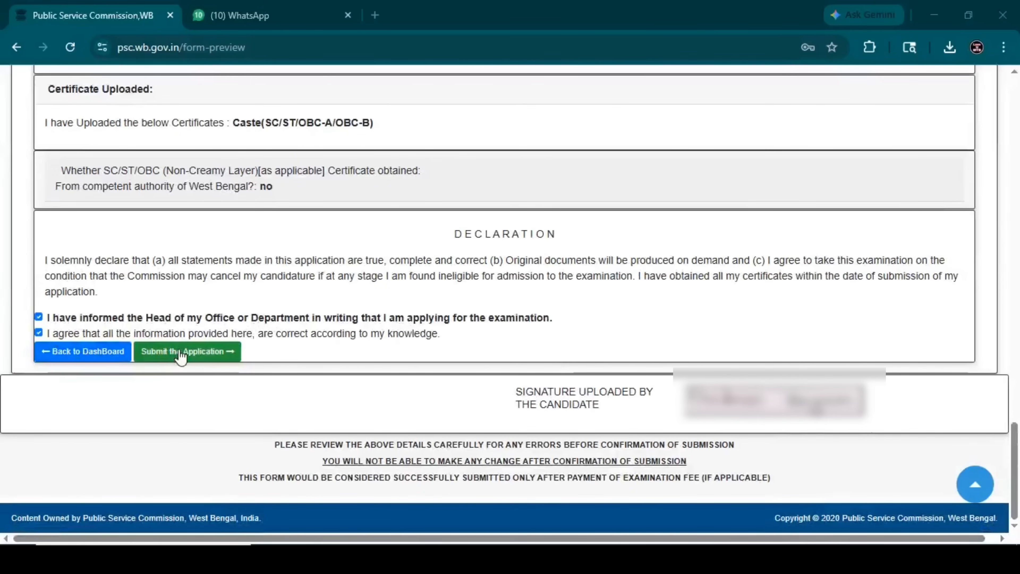
click(181, 354)
click(578, 172)
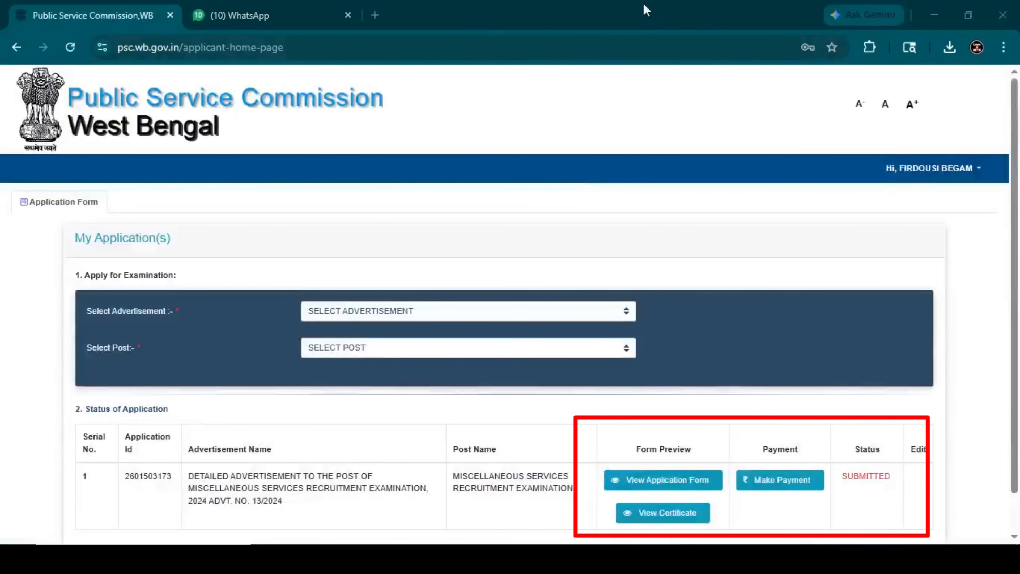
Pay the ₹160 fee online via BillDesk, accepting the terms and conditions.
scroll(369, 310, down, 1)
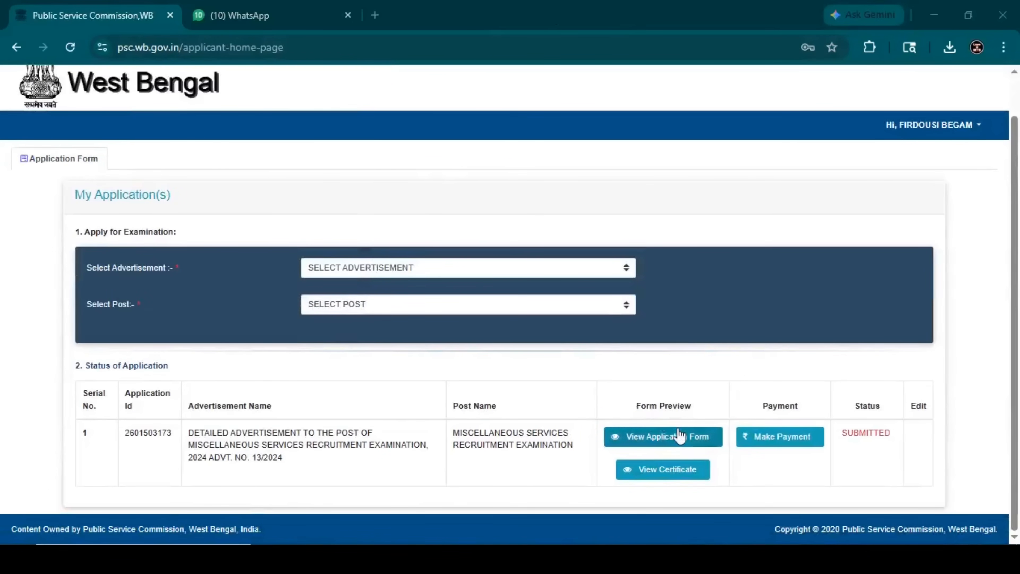
click(778, 439)
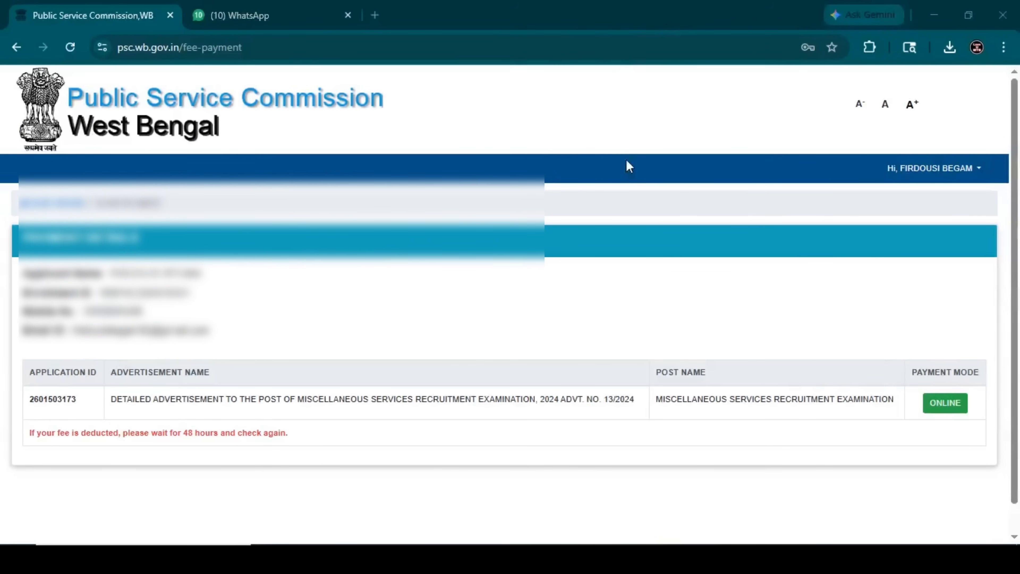
click(954, 413)
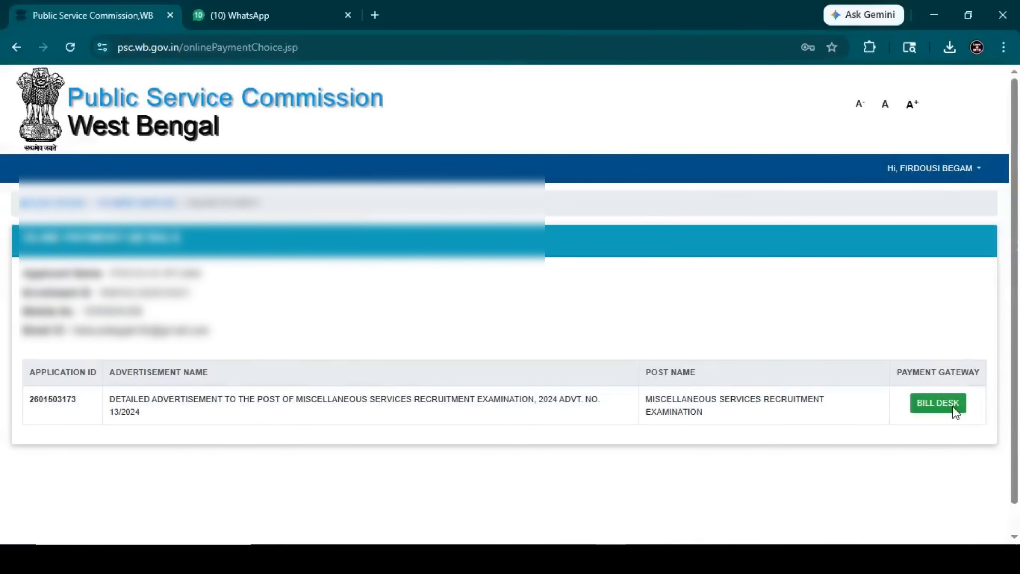
click(954, 409)
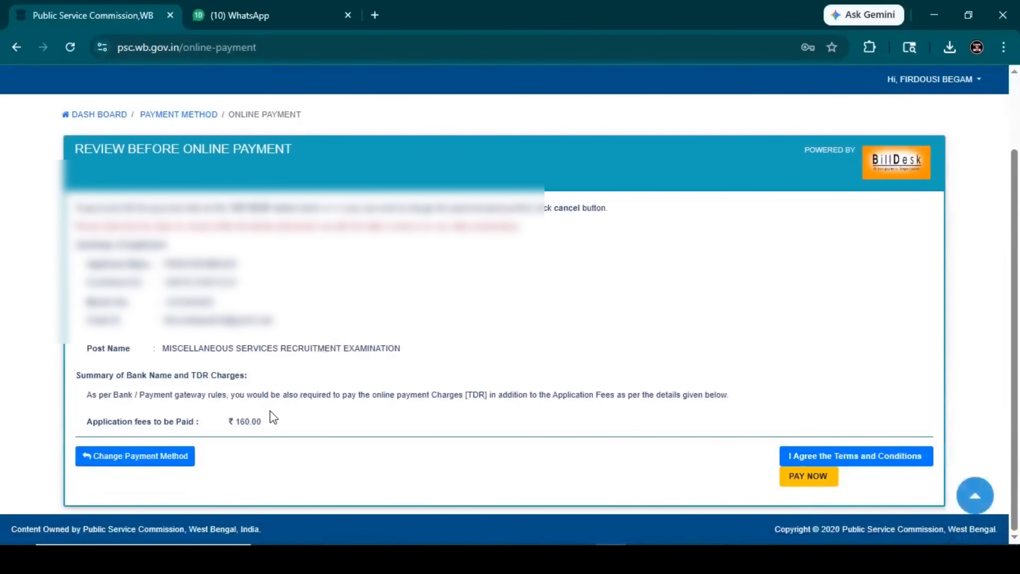
click(818, 457)
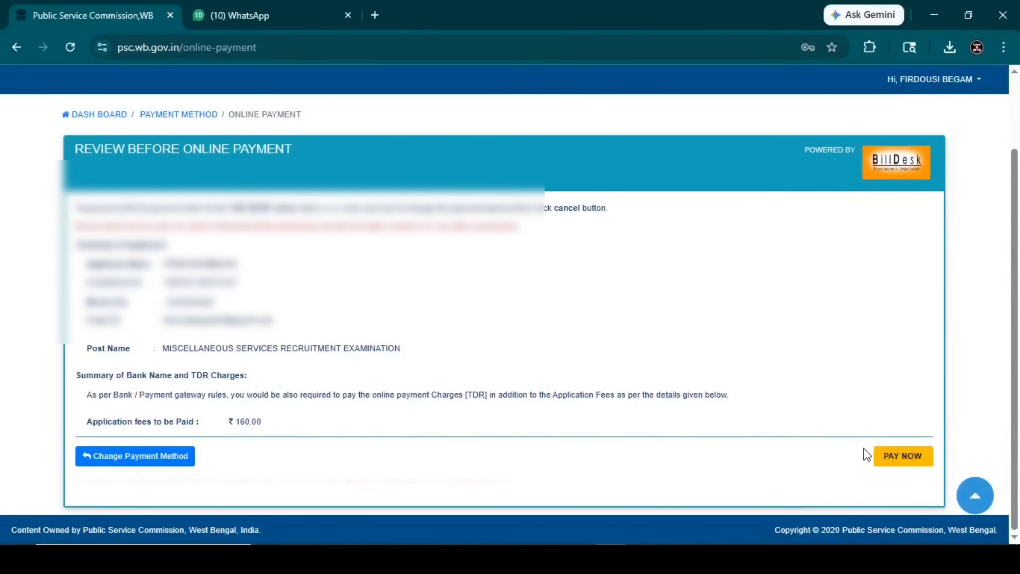
click(878, 460)
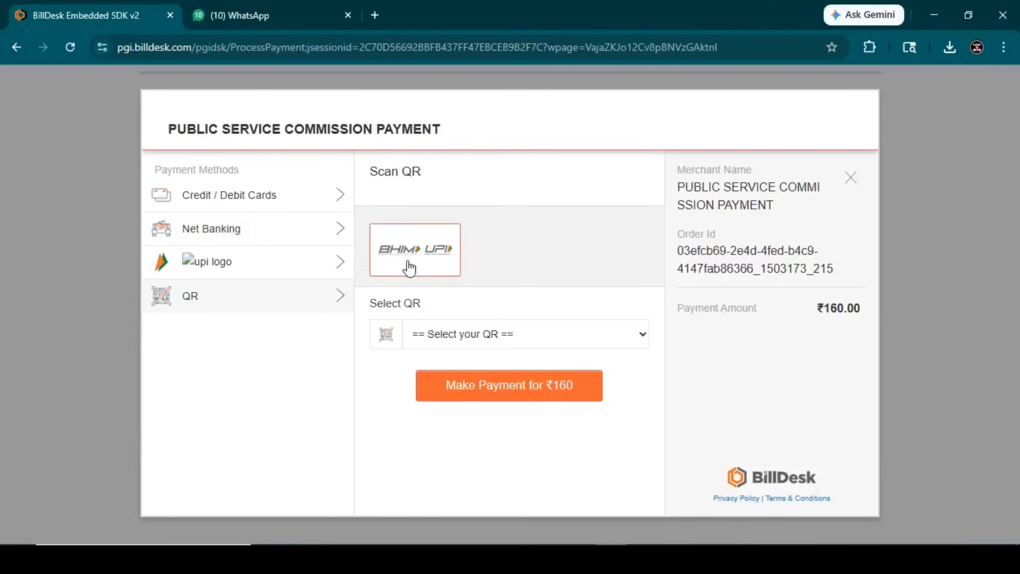
Pay INR 160.00 by scanning the BillDesk UPI QR code, then return to the dashboard.
click(268, 275)
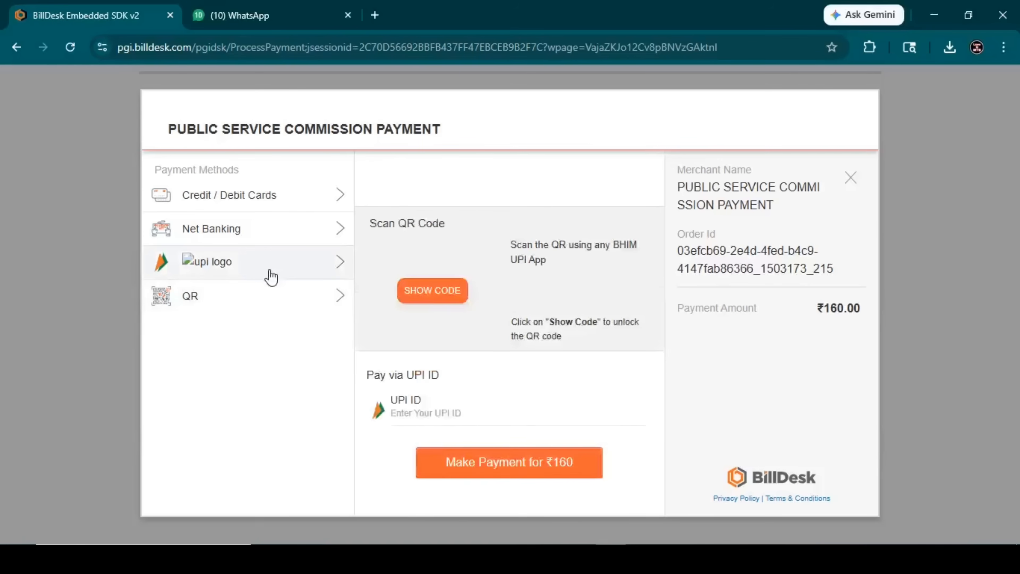
click(429, 298)
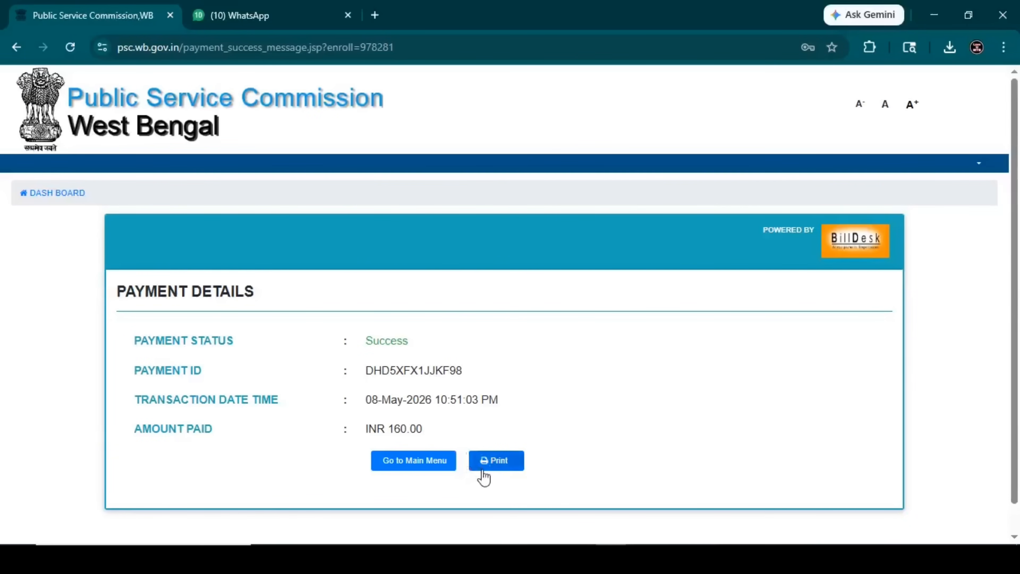
click(398, 460)
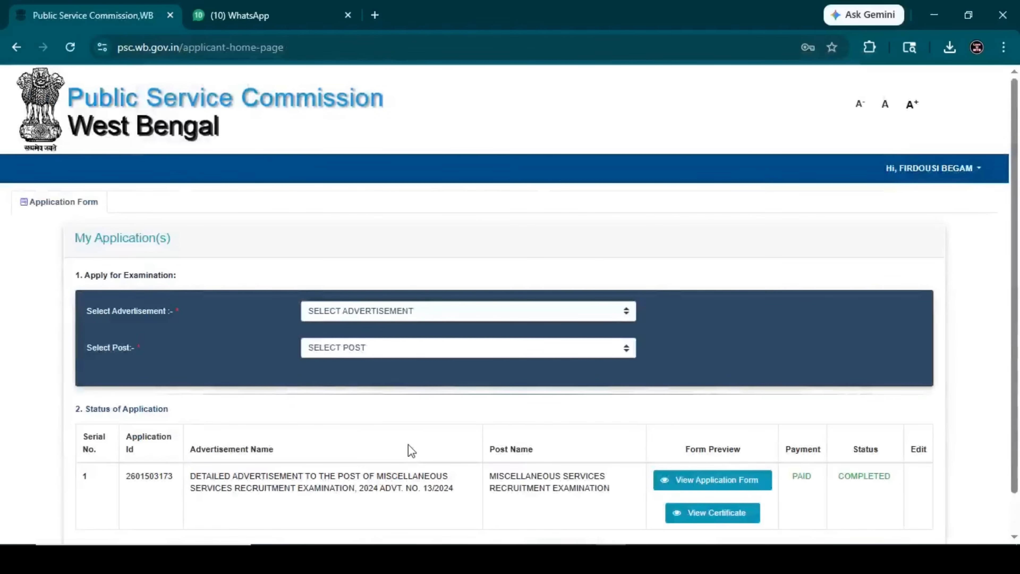
Open the submitted application form and scroll down to the declarations.
scroll(409, 449, down, 1)
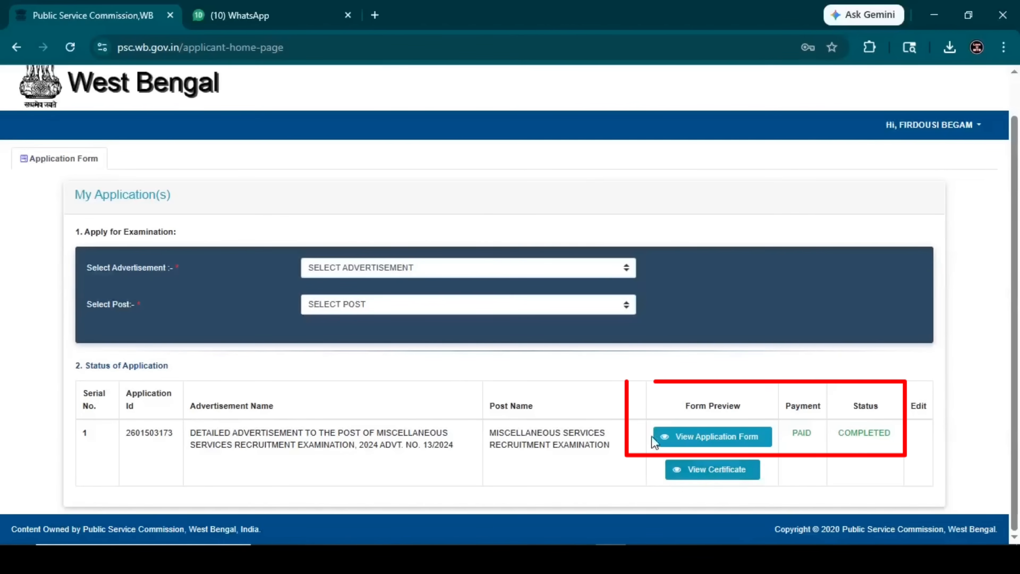
click(705, 441)
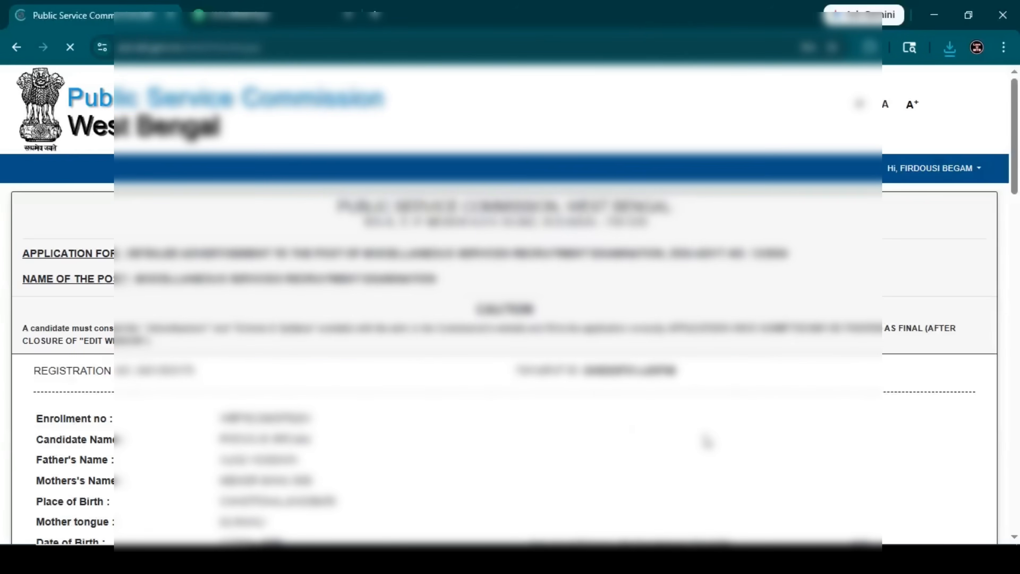
scroll(570, 352, down, 20)
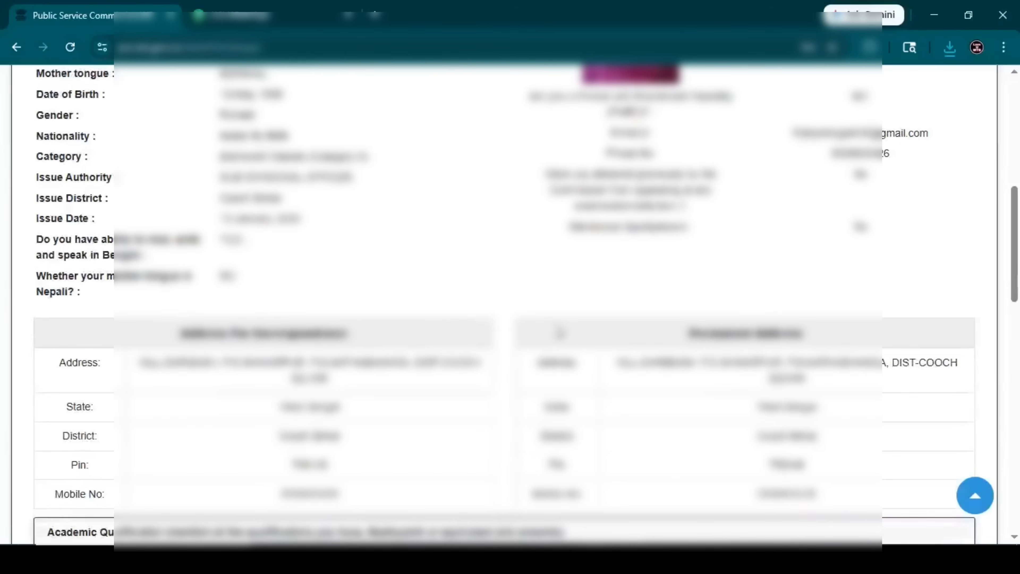
scroll(555, 331, down, 5)
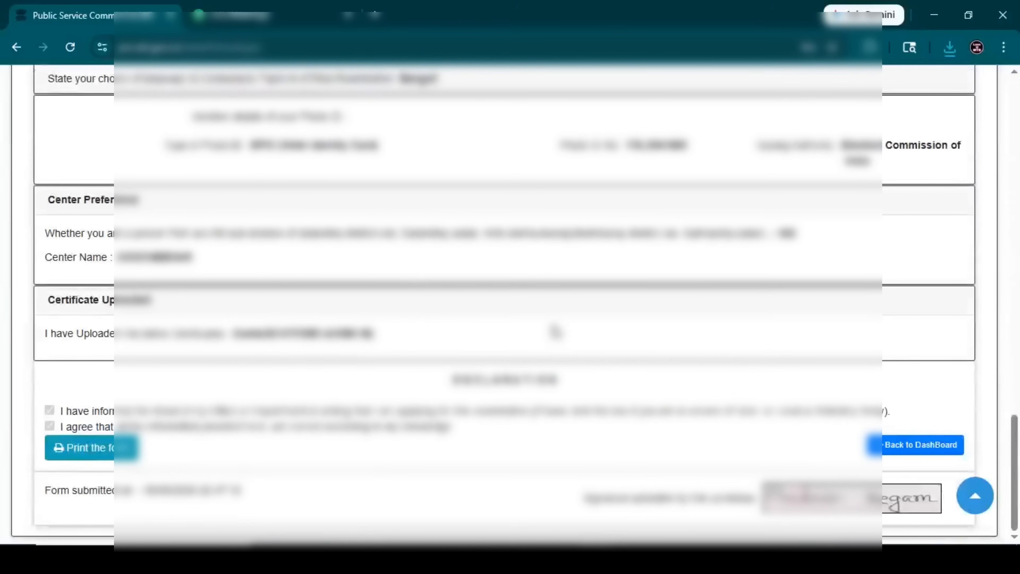